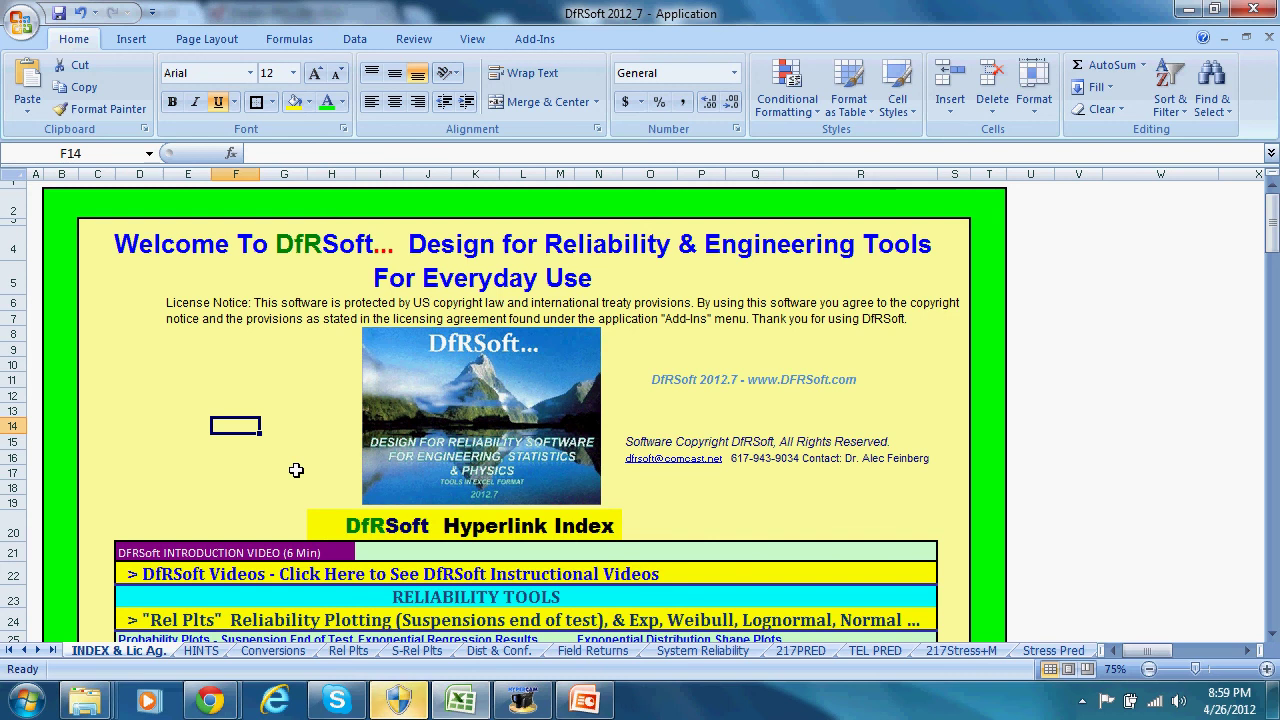
# Scroll down the INDEX & Lic Ag. sheet until the Rel Growth hyperlink row shows
pyautogui.scroll(-8, 296, 470)
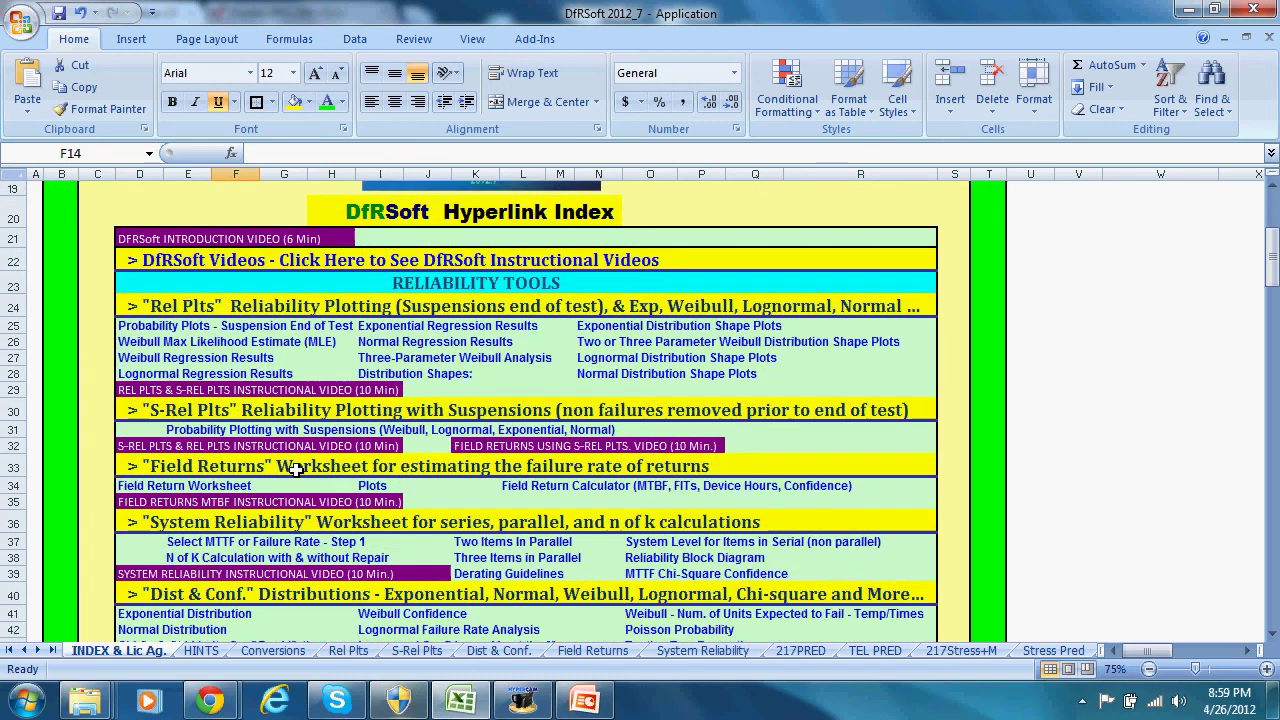
pyautogui.scroll(-5, 298, 480)
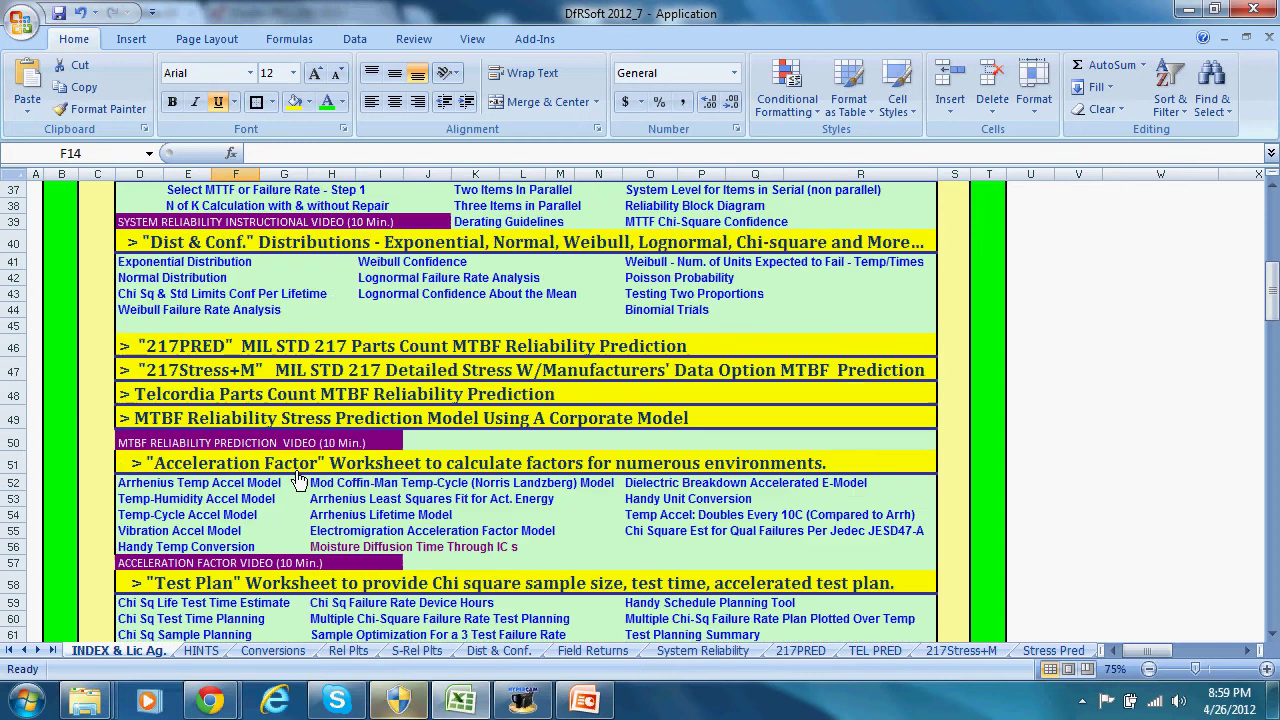
pyautogui.scroll(-3, 298, 480)
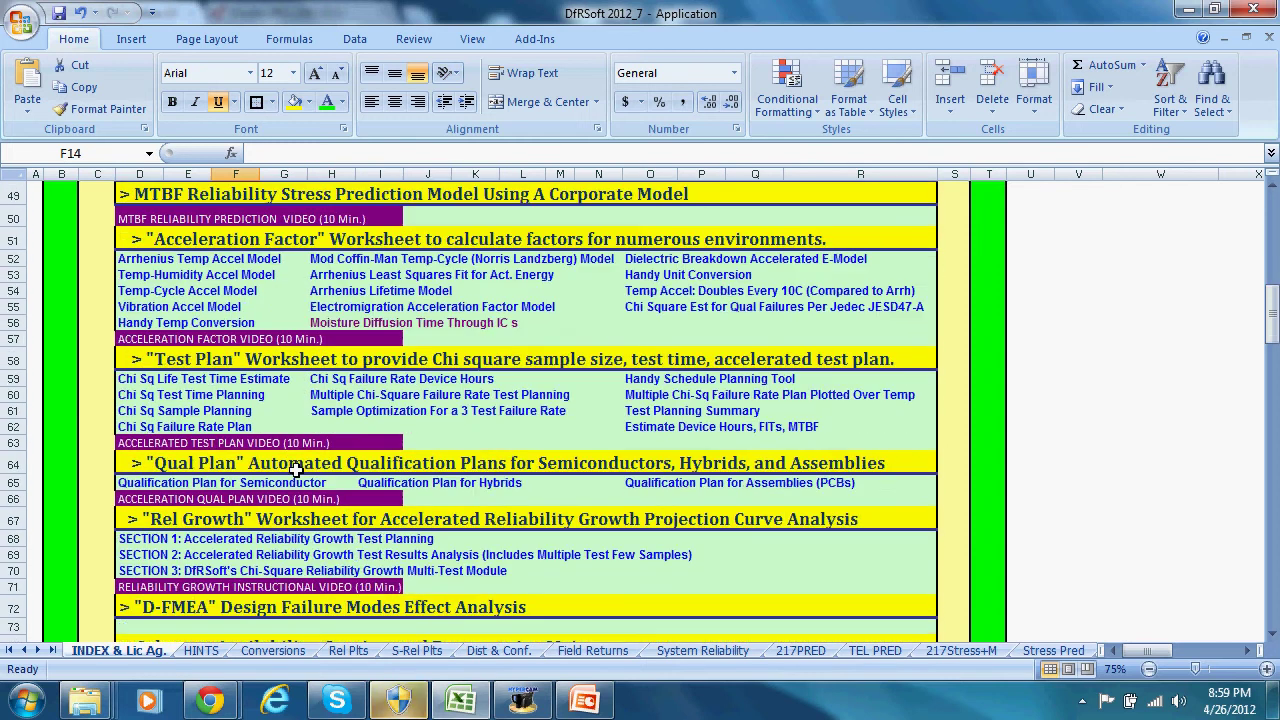
# Open the Rel Growth worksheet and inspect the M(t) growth formula in cell F6
pyautogui.click(181, 524)
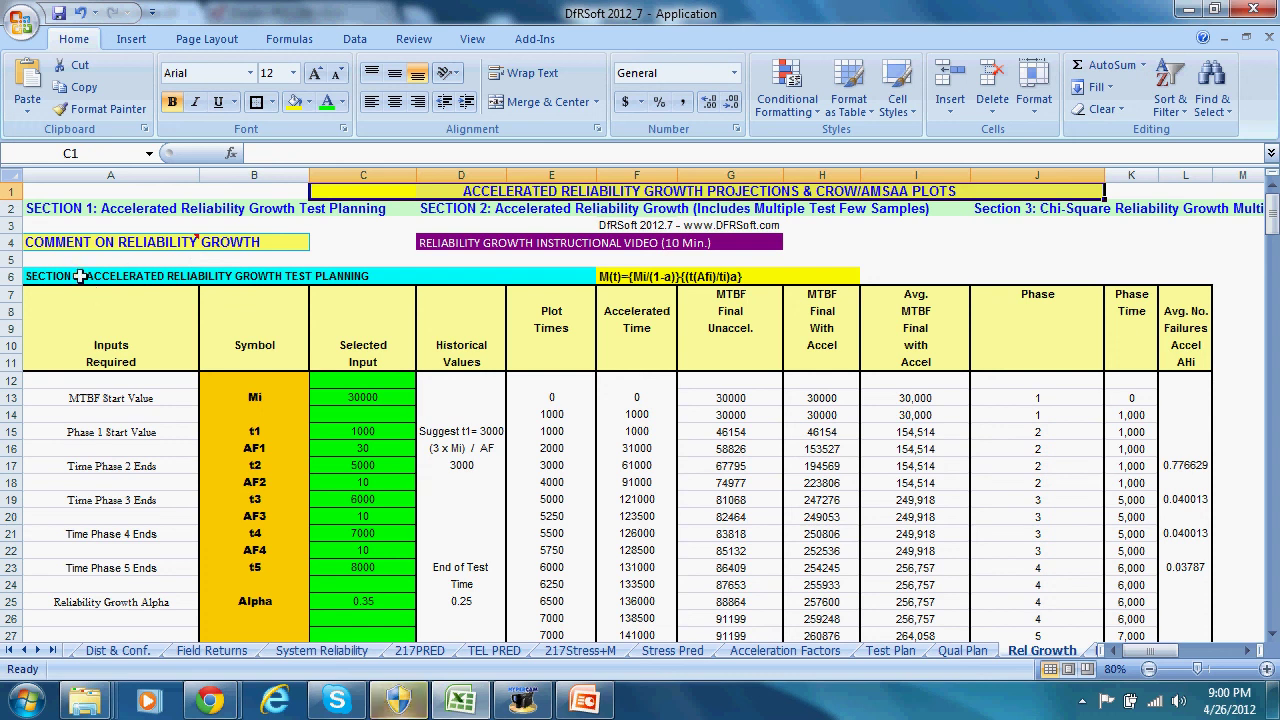
pyautogui.click(637, 276)
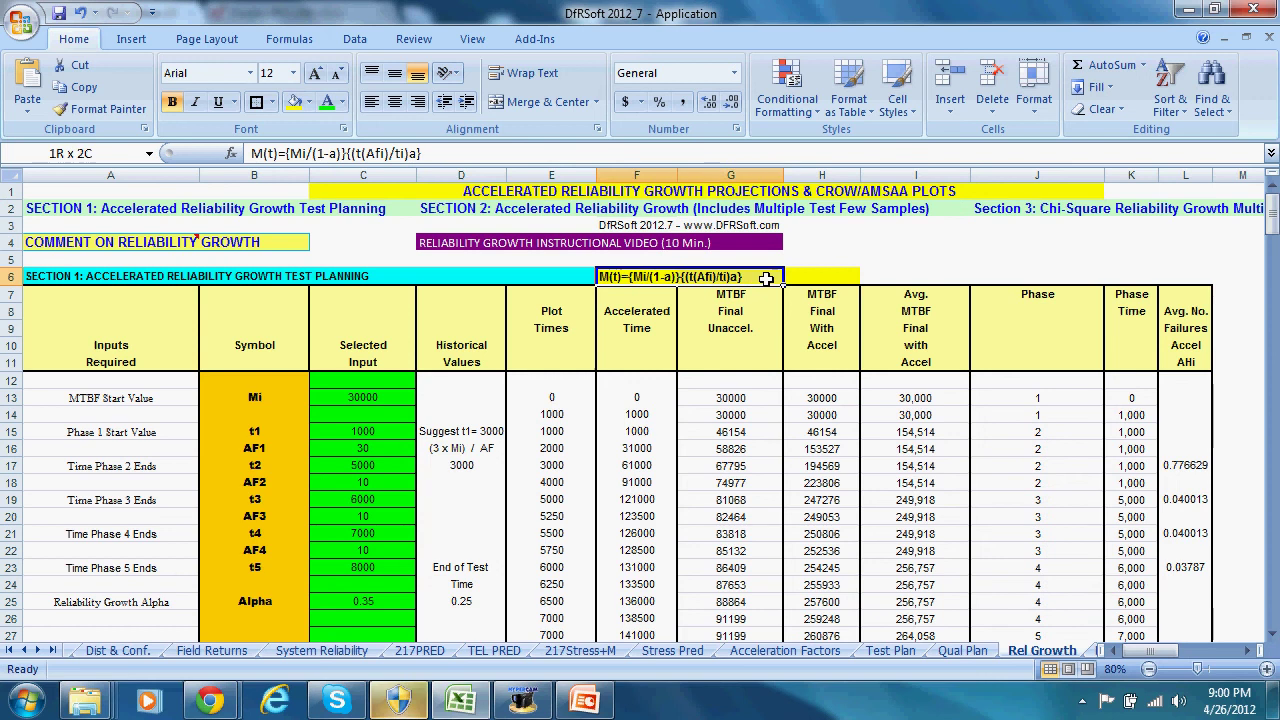
pyautogui.scroll(-2, 558, 335)
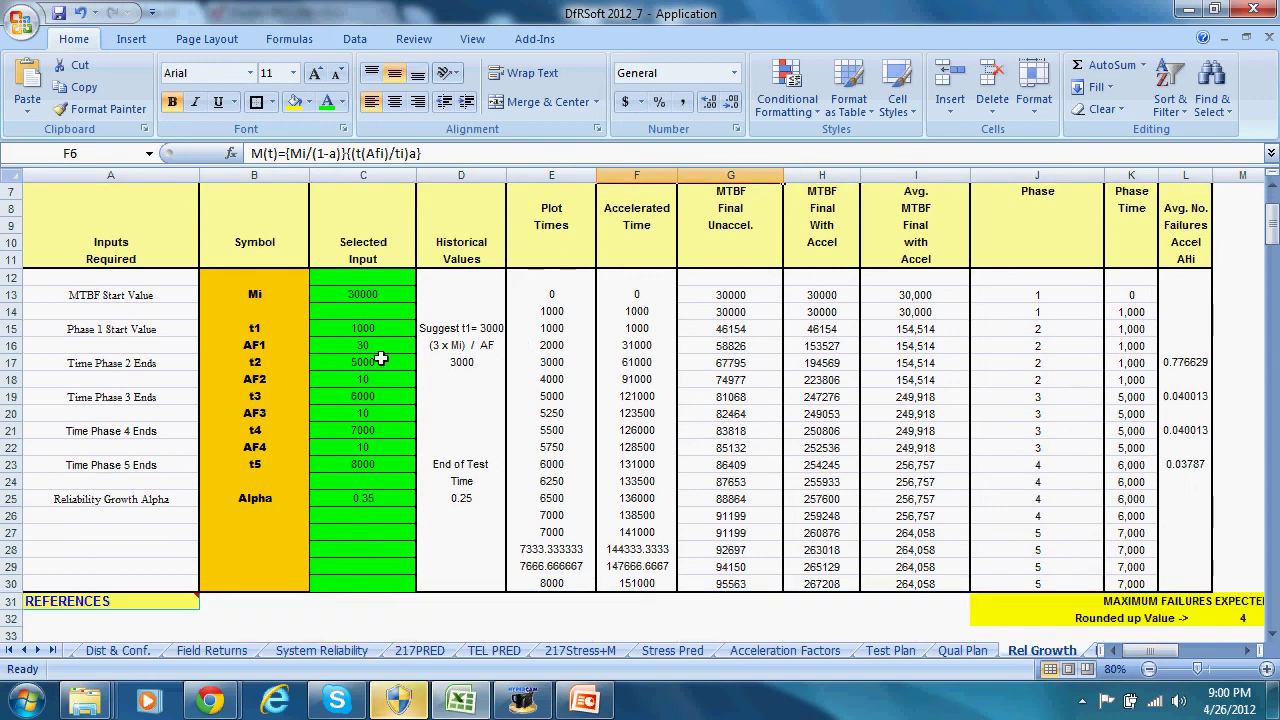
pyautogui.moveTo(102, 601)
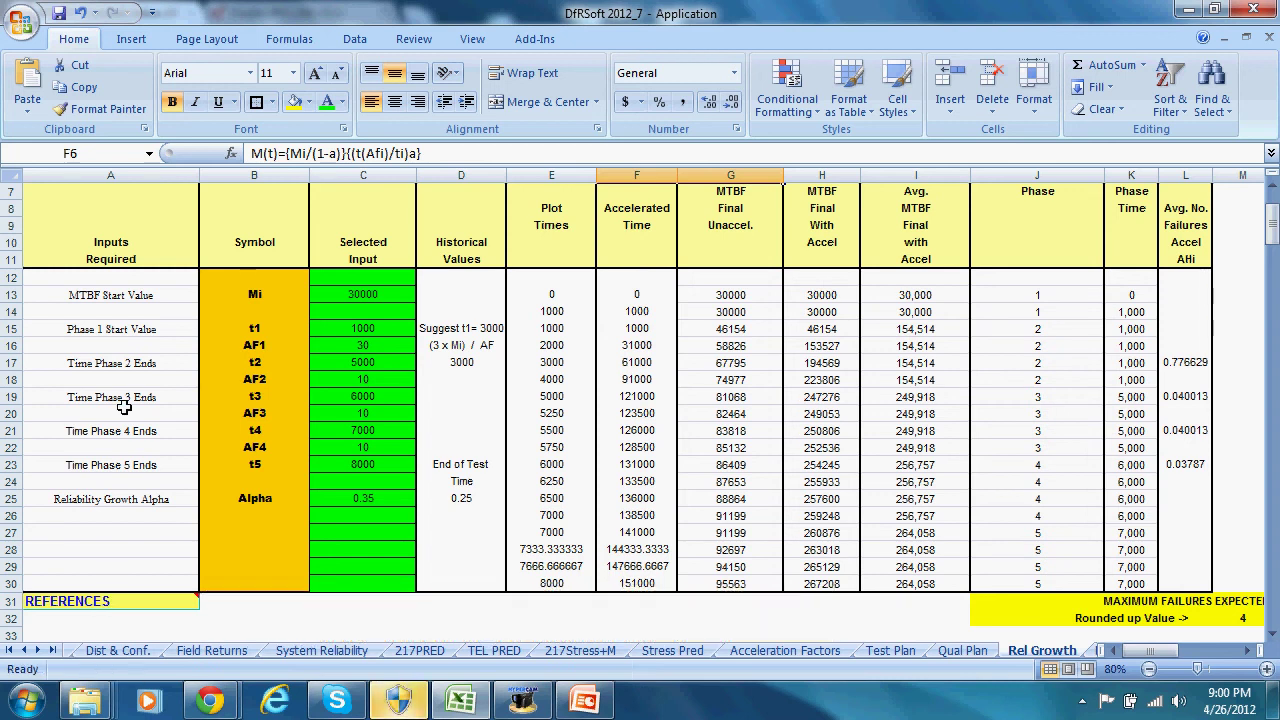
pyautogui.scroll(1, 124, 407)
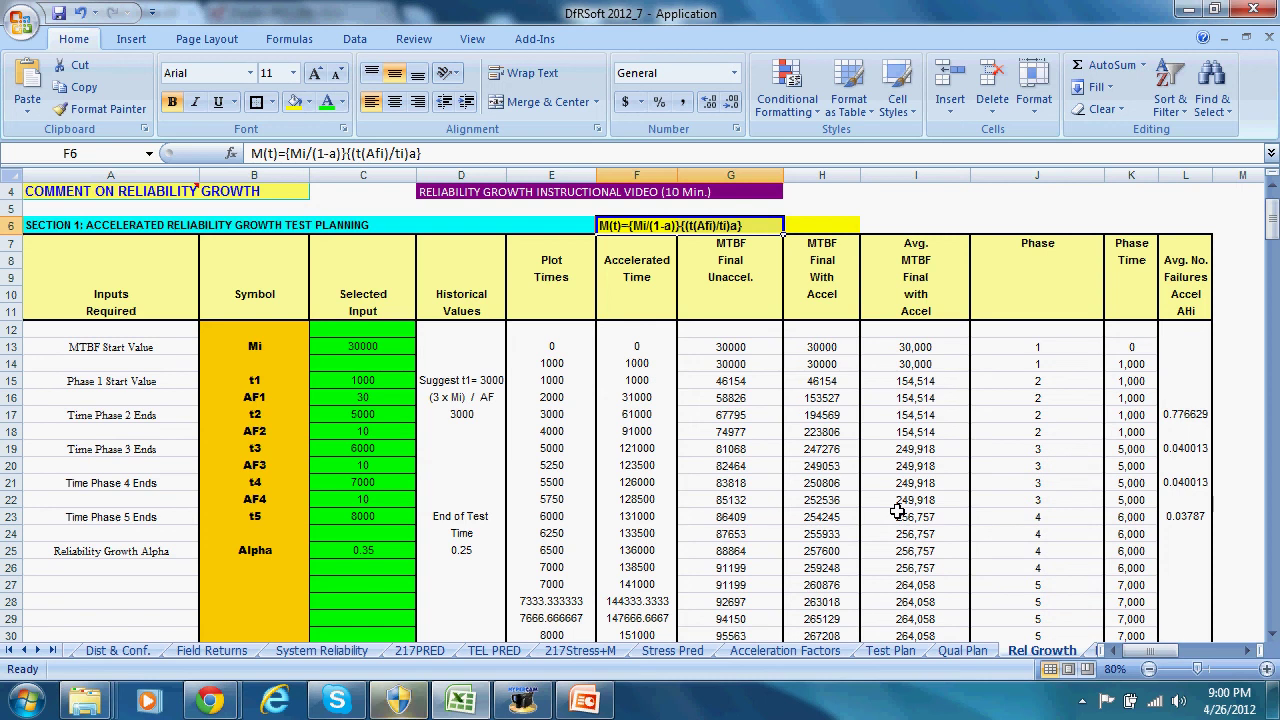
# Scroll down the growth planning table to the Figure 1 MTBF-versus-test-time chart
pyautogui.scroll(-1, 897, 511)
pyautogui.scroll(-4, 897, 511)
pyautogui.scroll(-6, 897, 511)
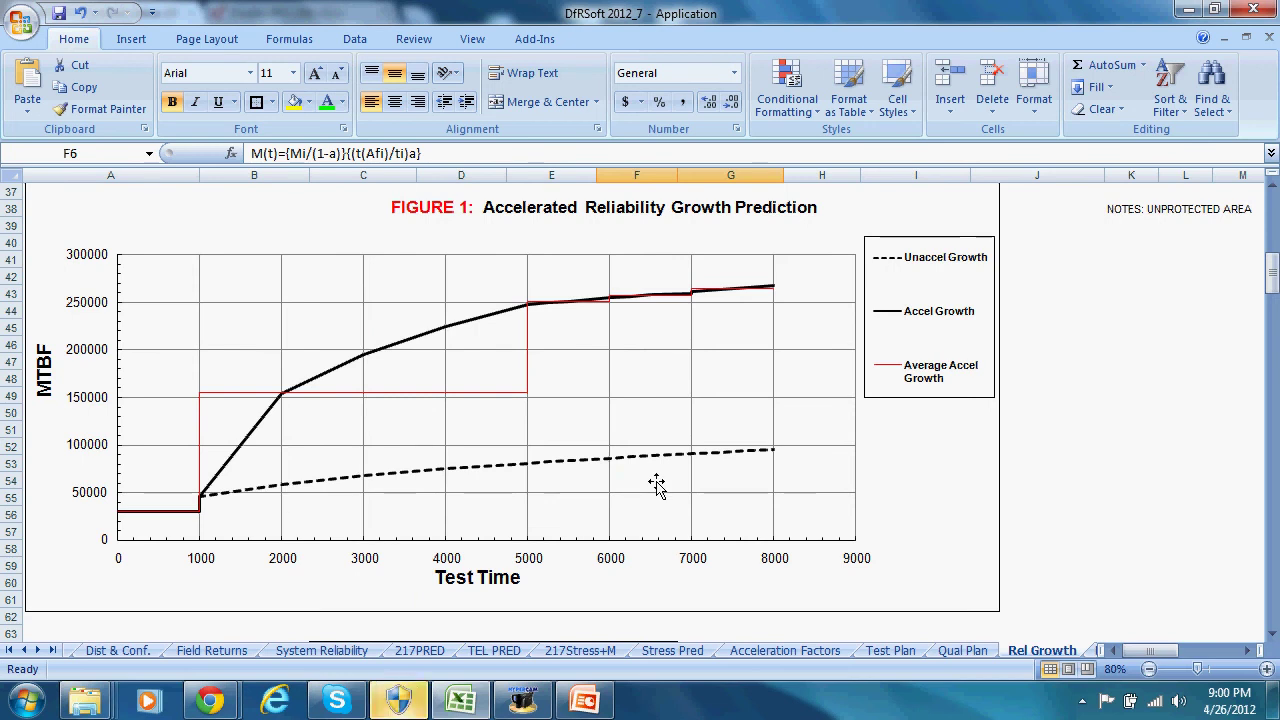
# Scroll past Figure 1 and the notes box to the Section 2 acceleration factor and test tables
pyautogui.scroll(4, 655, 485)
pyautogui.scroll(-2, 655, 485)
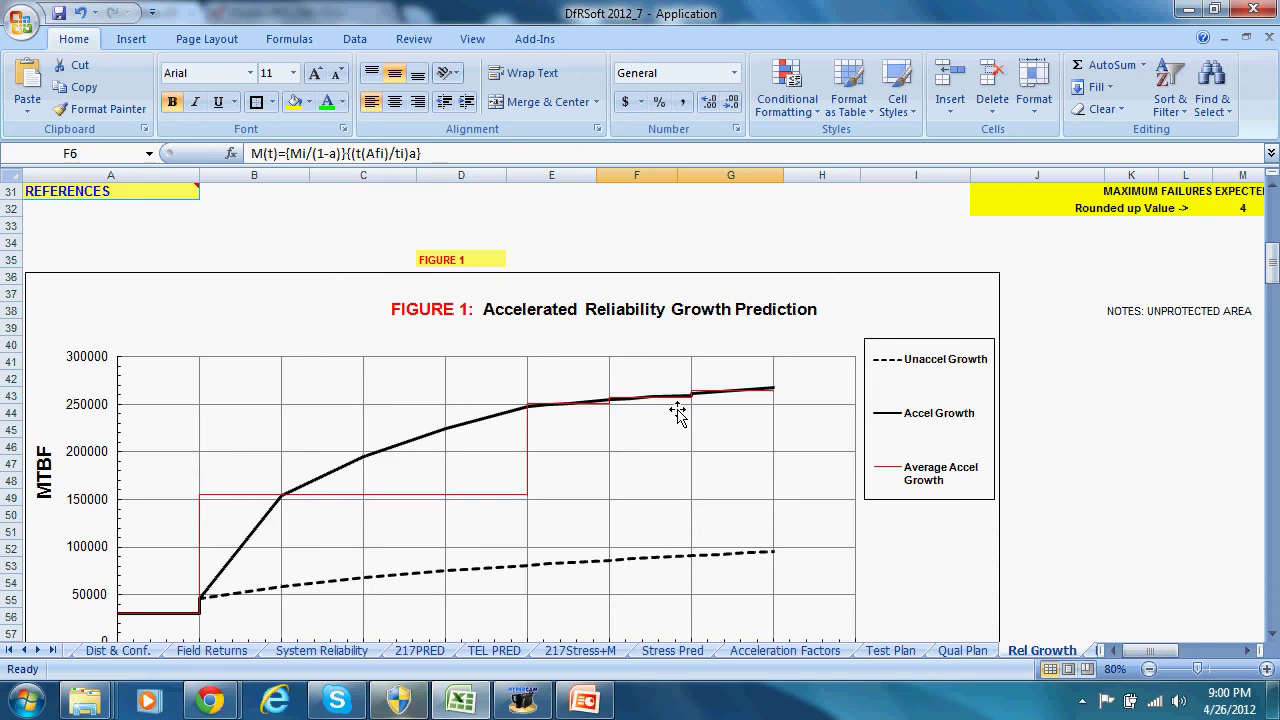
pyautogui.scroll(-8, 640, 428)
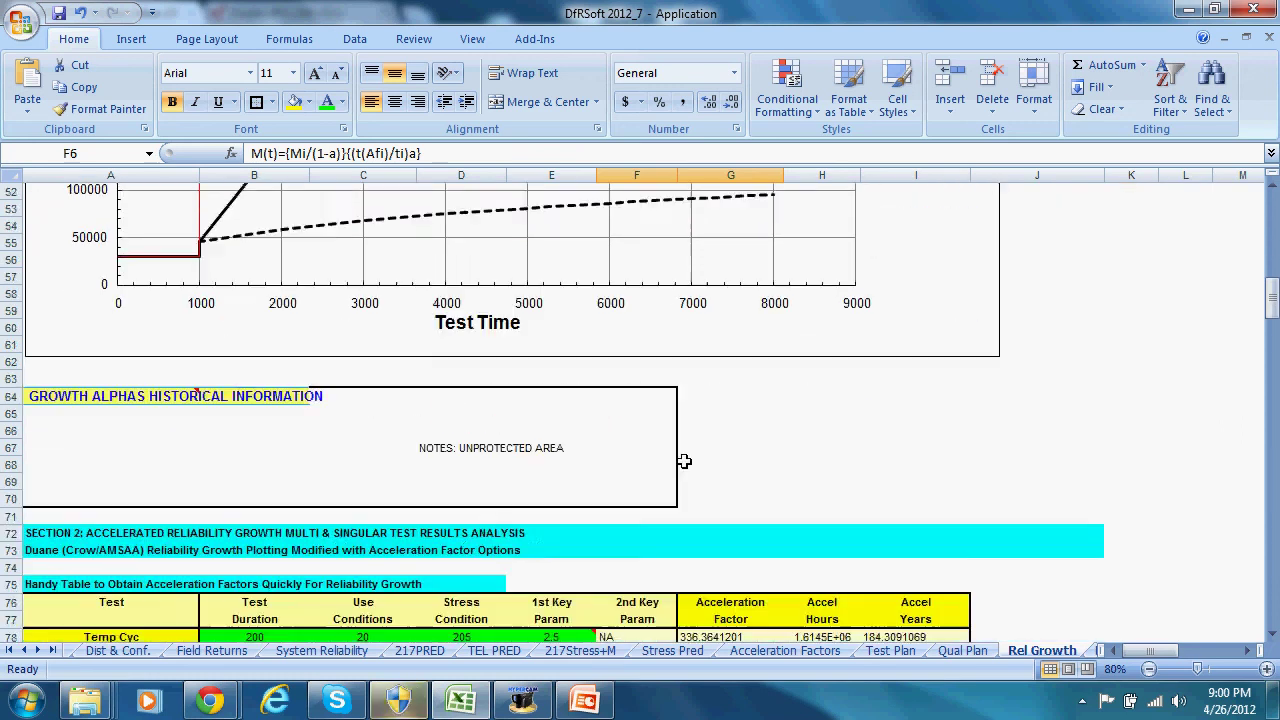
pyautogui.scroll(-6, 686, 463)
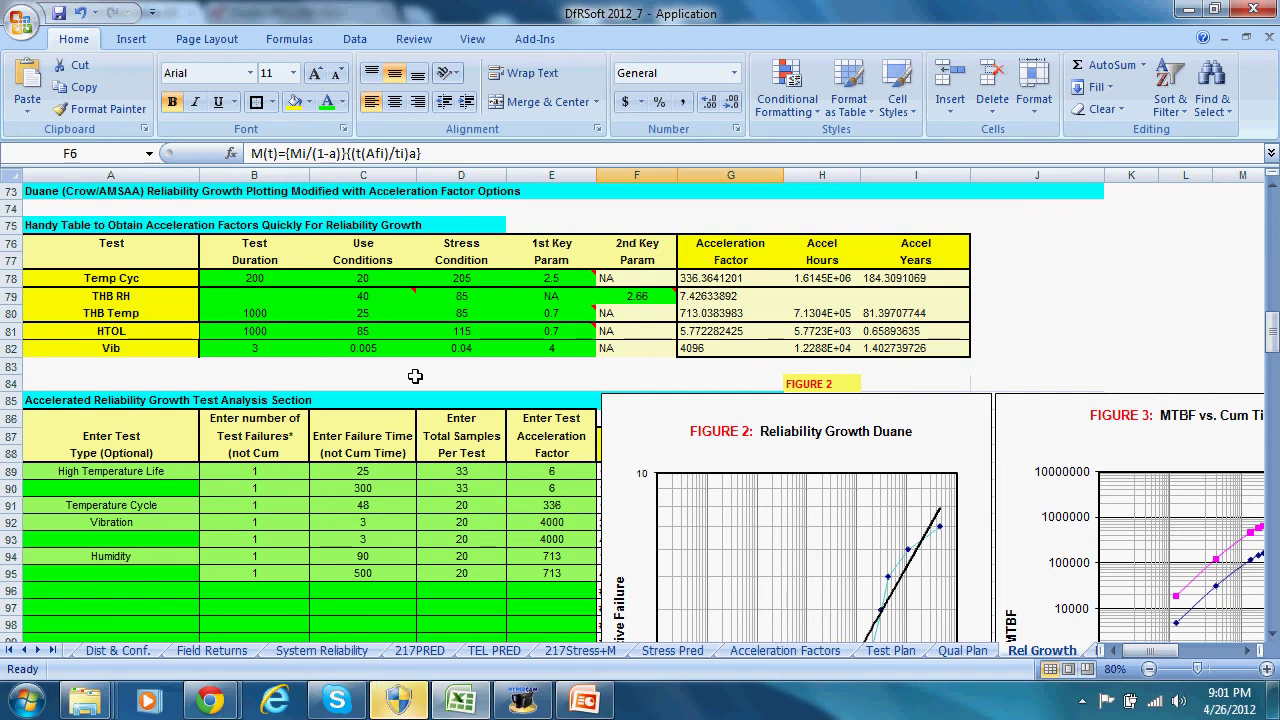
# Highlight the test type, failure count, failure time, sample total and acceleration factor columns
pyautogui.scroll(-1, 400, 376)
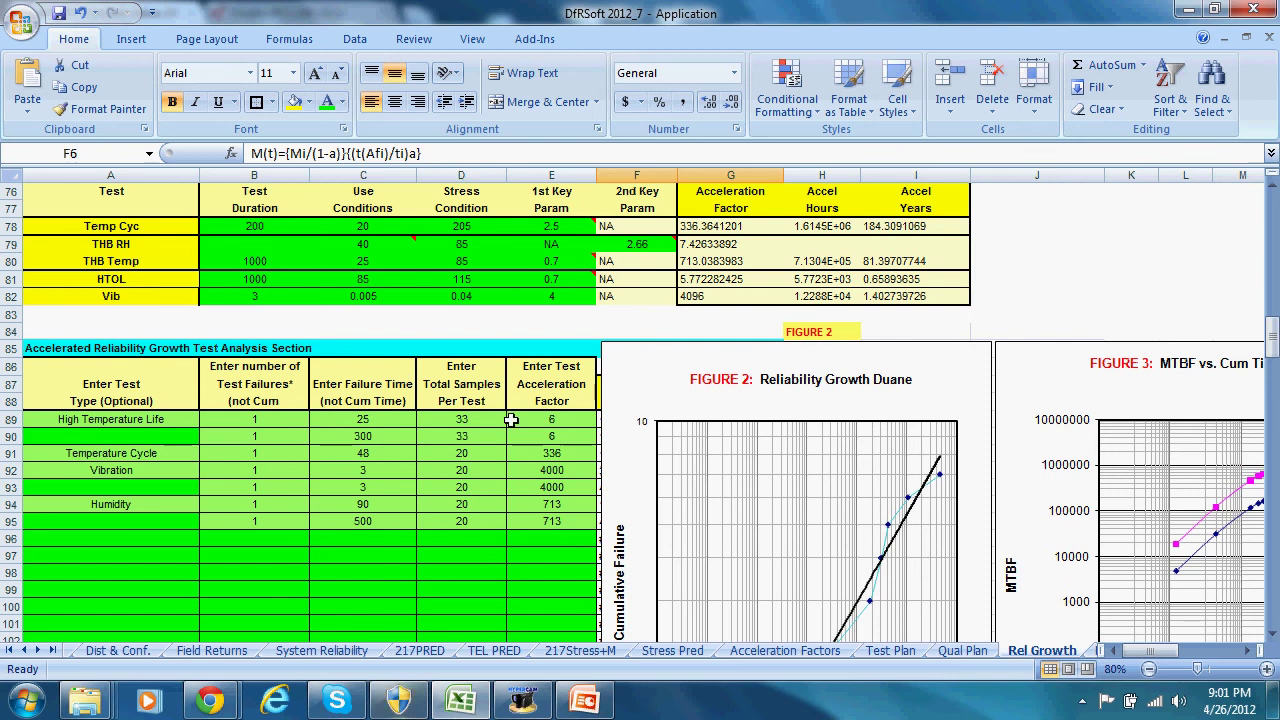
pyautogui.moveTo(523, 419); pyautogui.dragTo(522, 541)
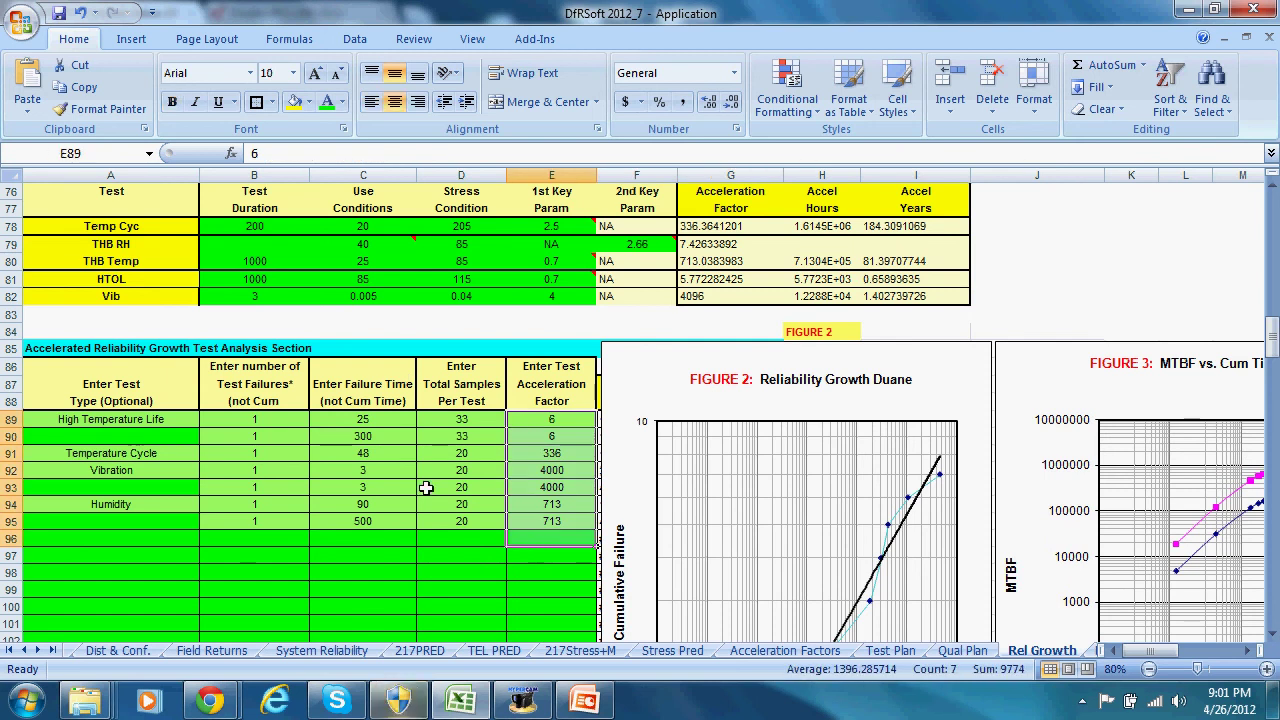
pyautogui.click(157, 421)
pyautogui.moveTo(157, 421); pyautogui.dragTo(160, 520)
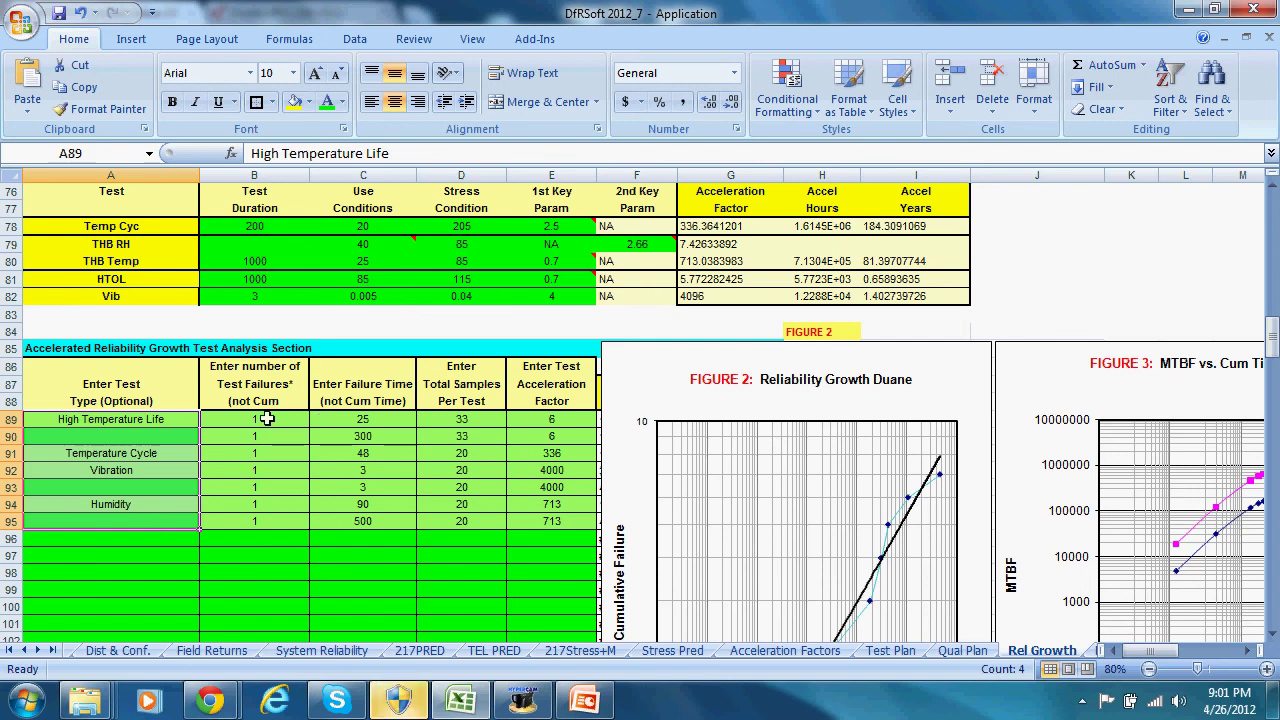
pyautogui.moveTo(265, 420); pyautogui.dragTo(257, 523)
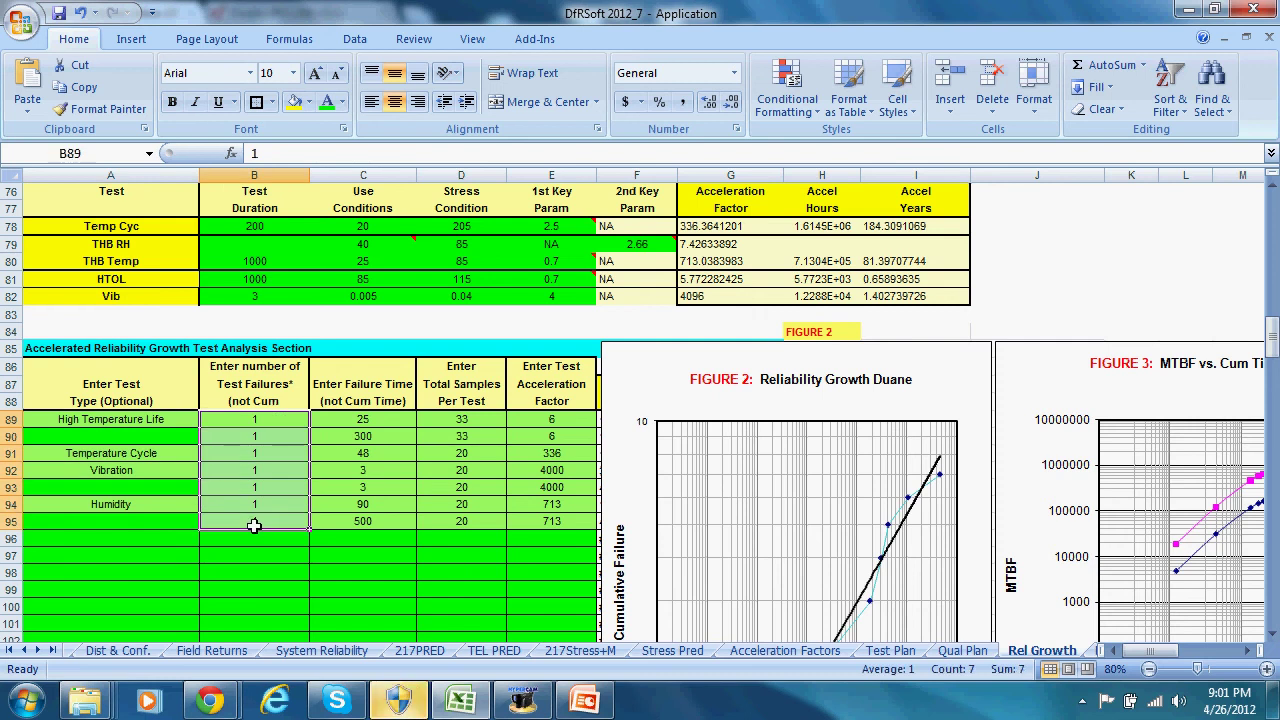
pyautogui.click(366, 421)
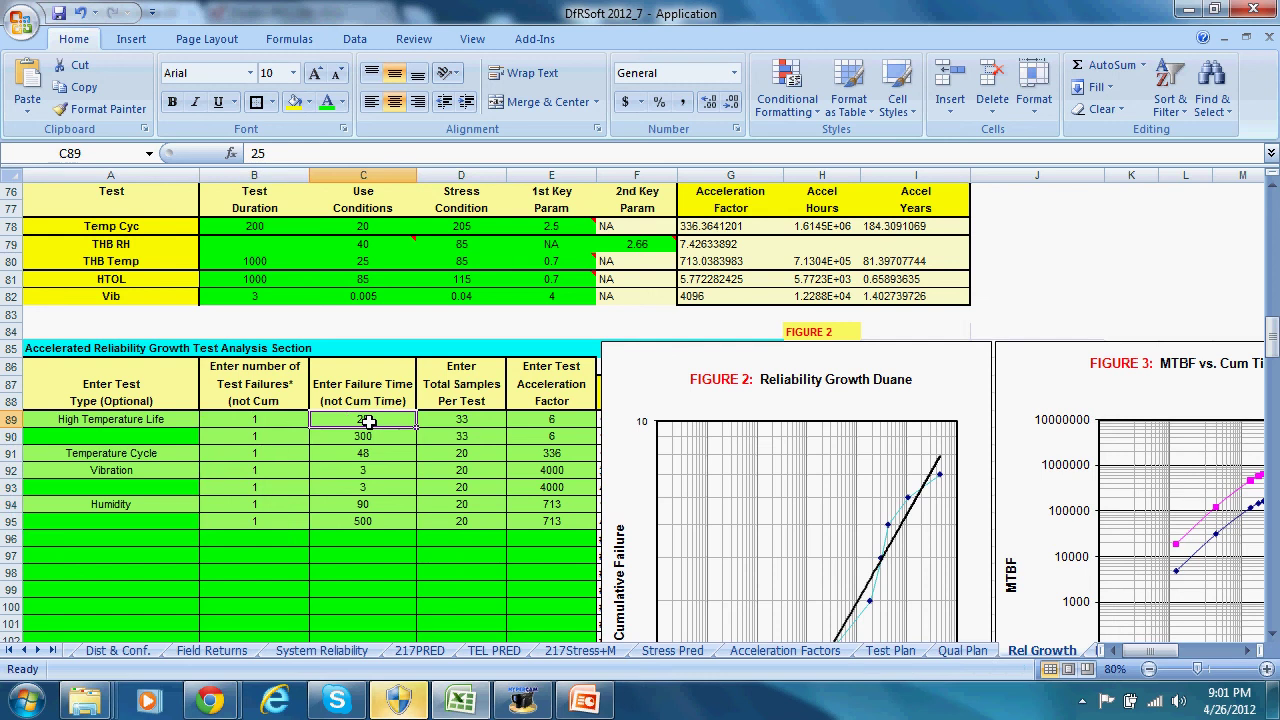
pyautogui.moveTo(368, 421); pyautogui.dragTo(375, 530)
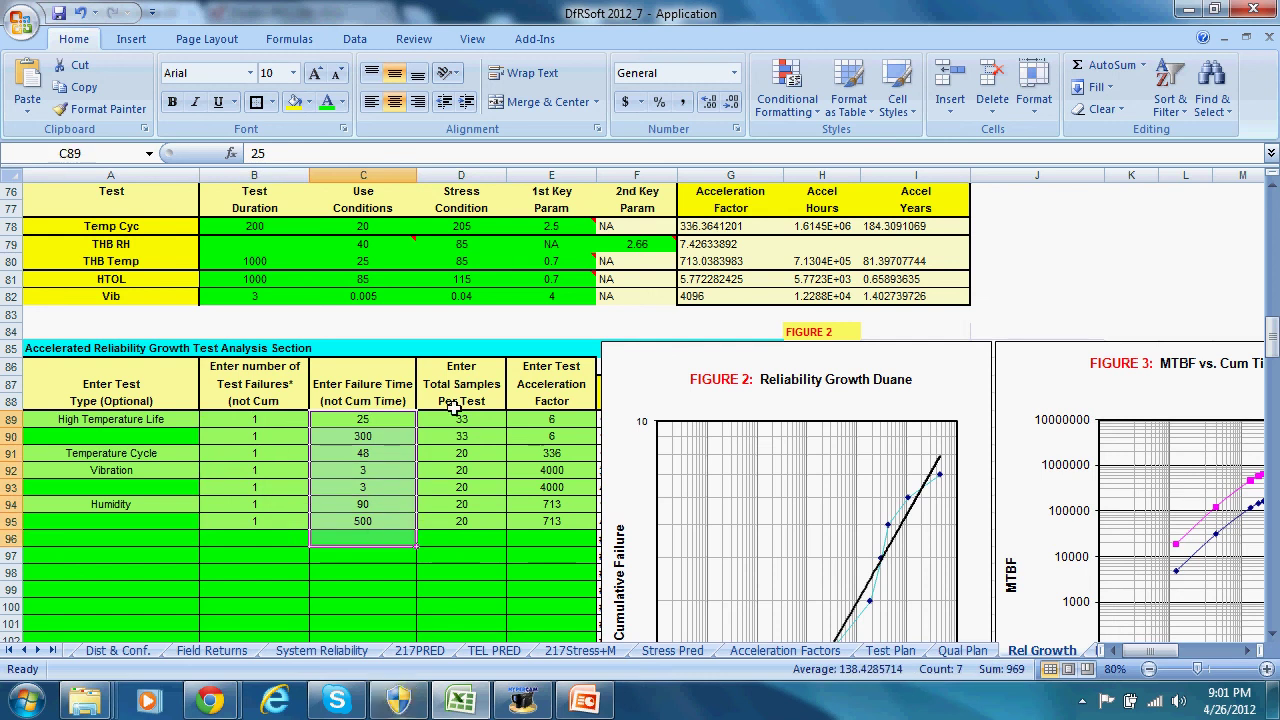
pyautogui.moveTo(443, 422); pyautogui.dragTo(450, 535)
pyautogui.moveTo(555, 424); pyautogui.dragTo(553, 524)
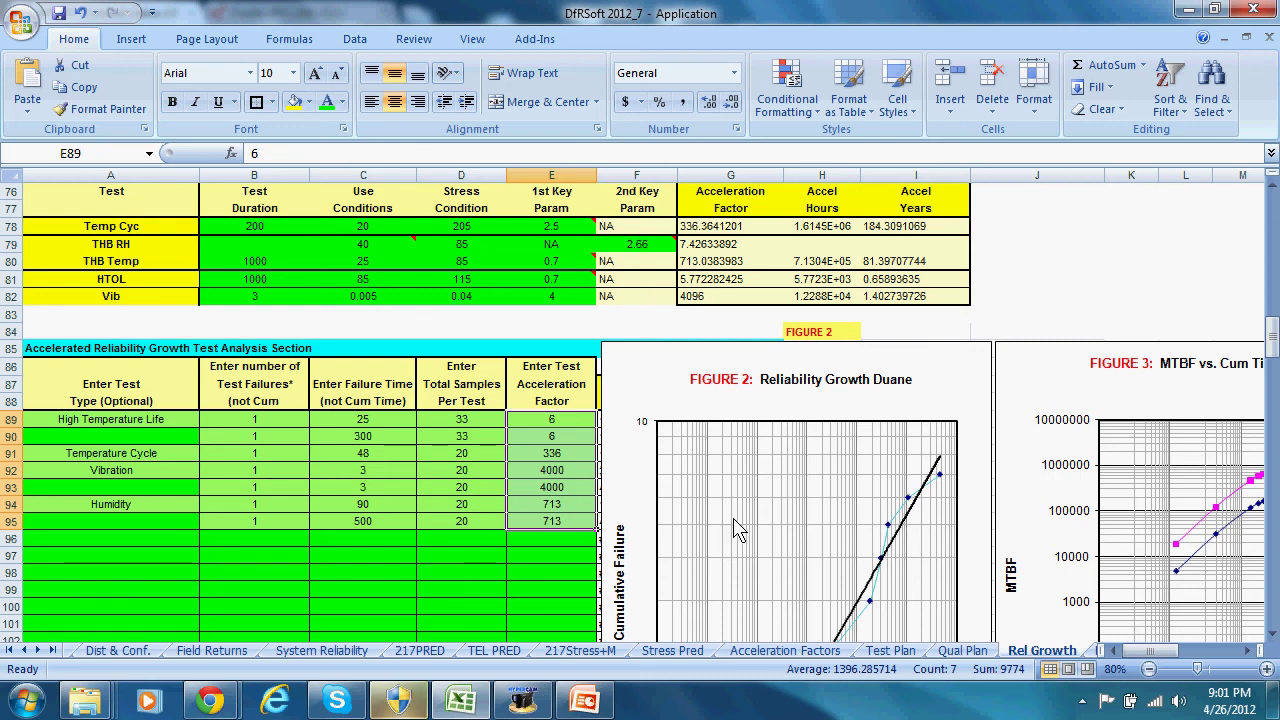
# Highlight the handy acceleration factor table, then clear the selection
pyautogui.scroll(1, 735, 530)
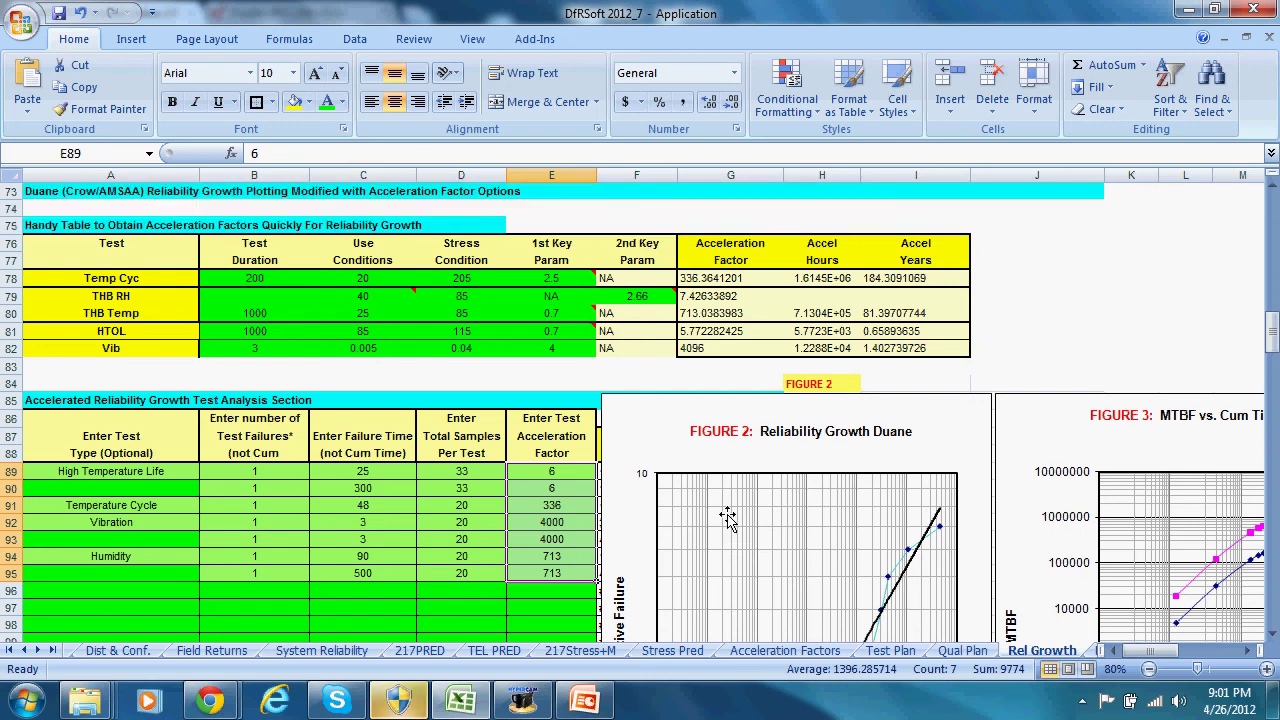
pyautogui.moveTo(190, 247); pyautogui.dragTo(930, 346)
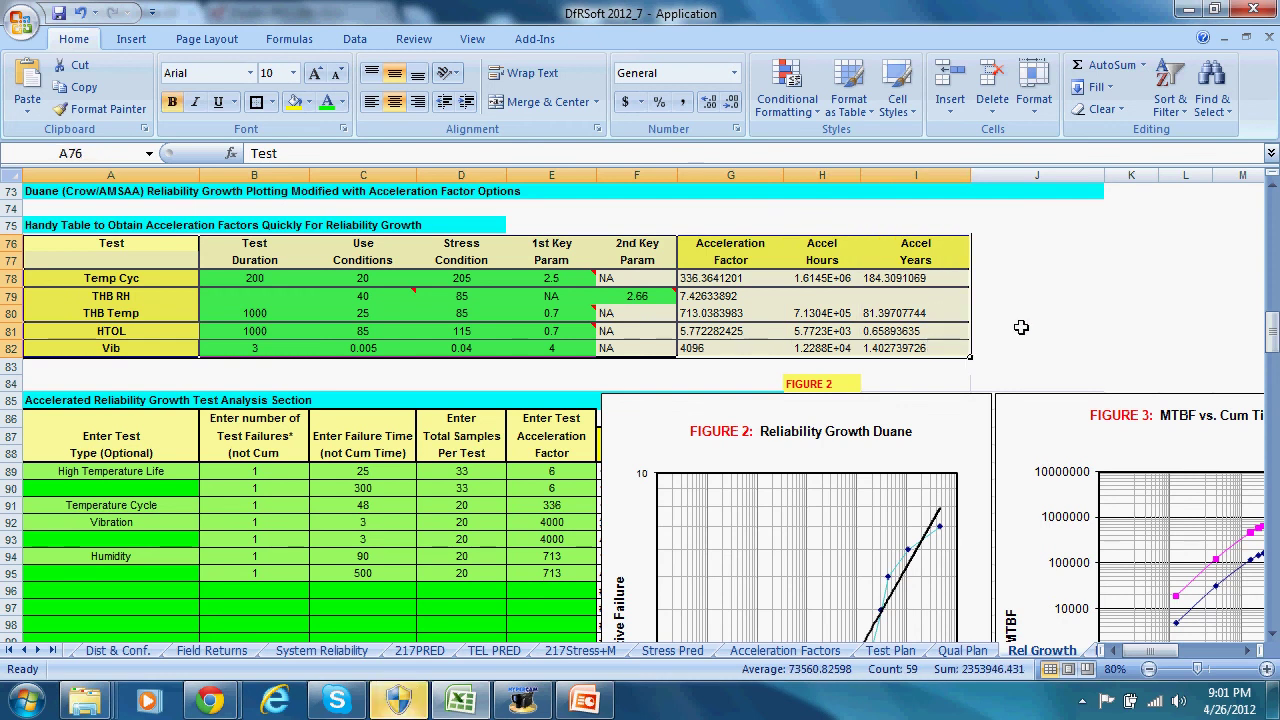
pyautogui.click(978, 331)
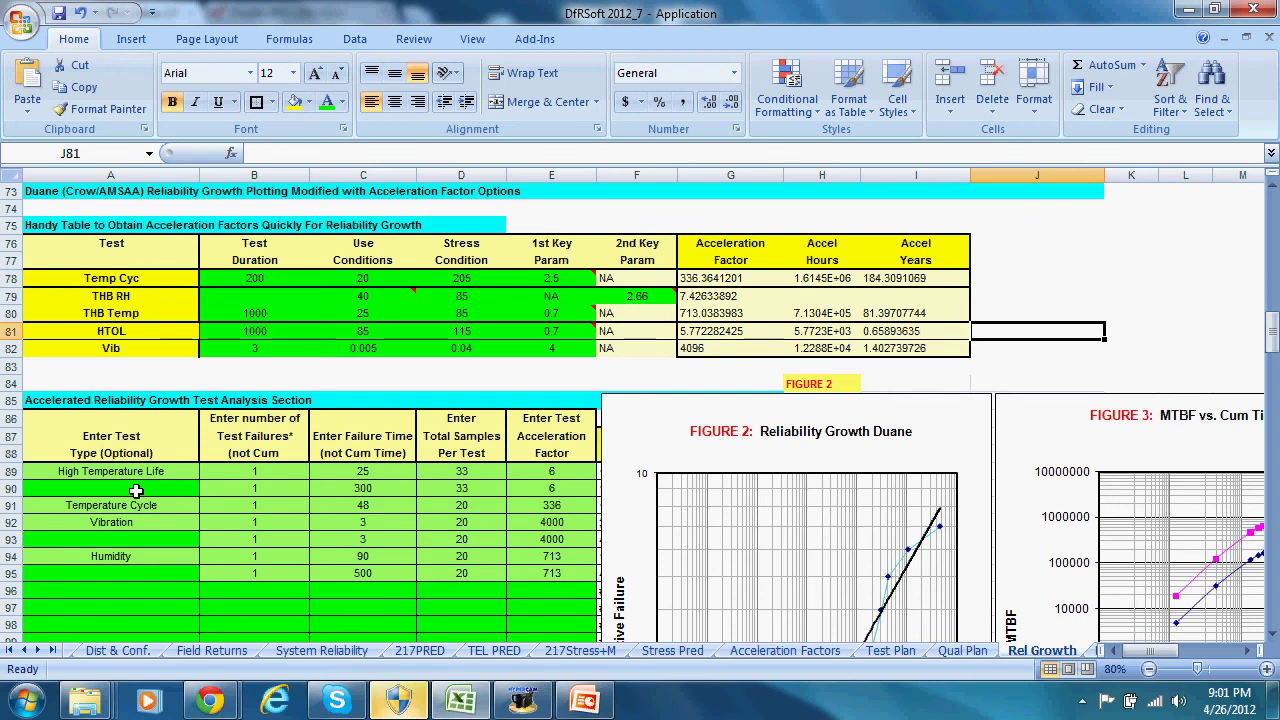
# Scroll down to the Growth Model Results showing Beta 0.254169079 and achieved reliability 0.99254078
pyautogui.scroll(-2, 133, 492)
pyautogui.scroll(-1, 138, 491)
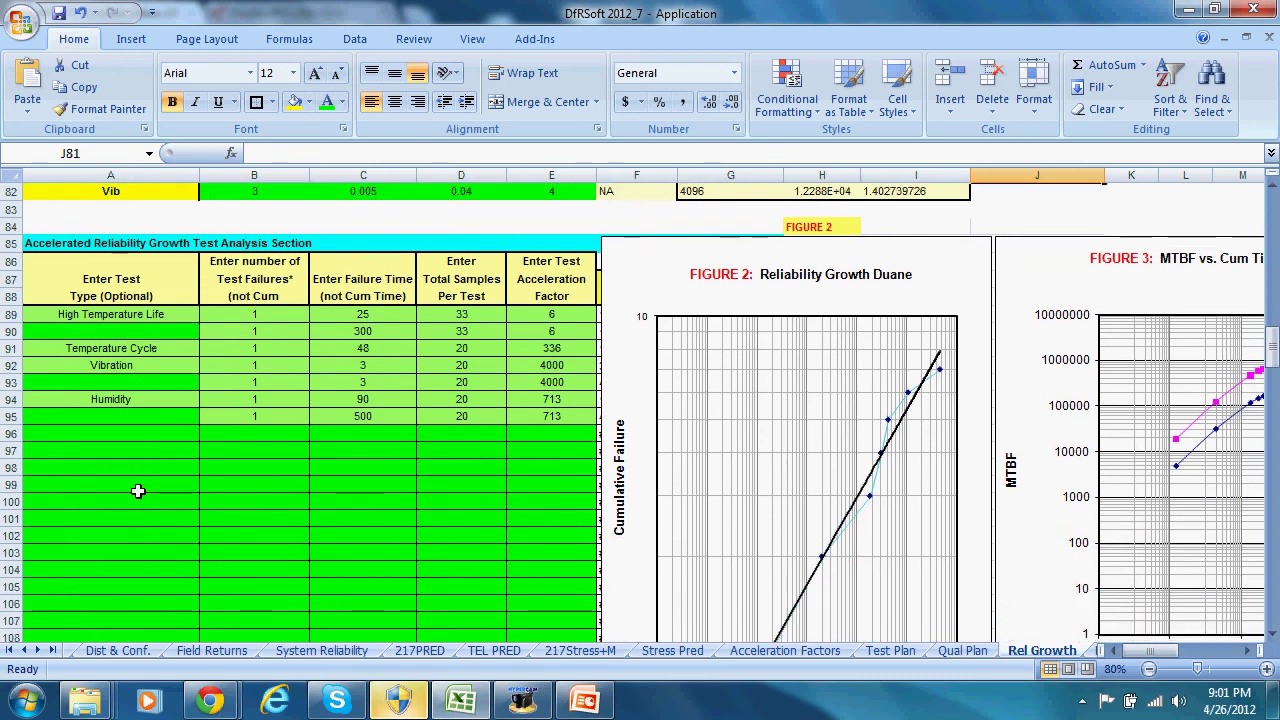
pyautogui.scroll(-1, 138, 491)
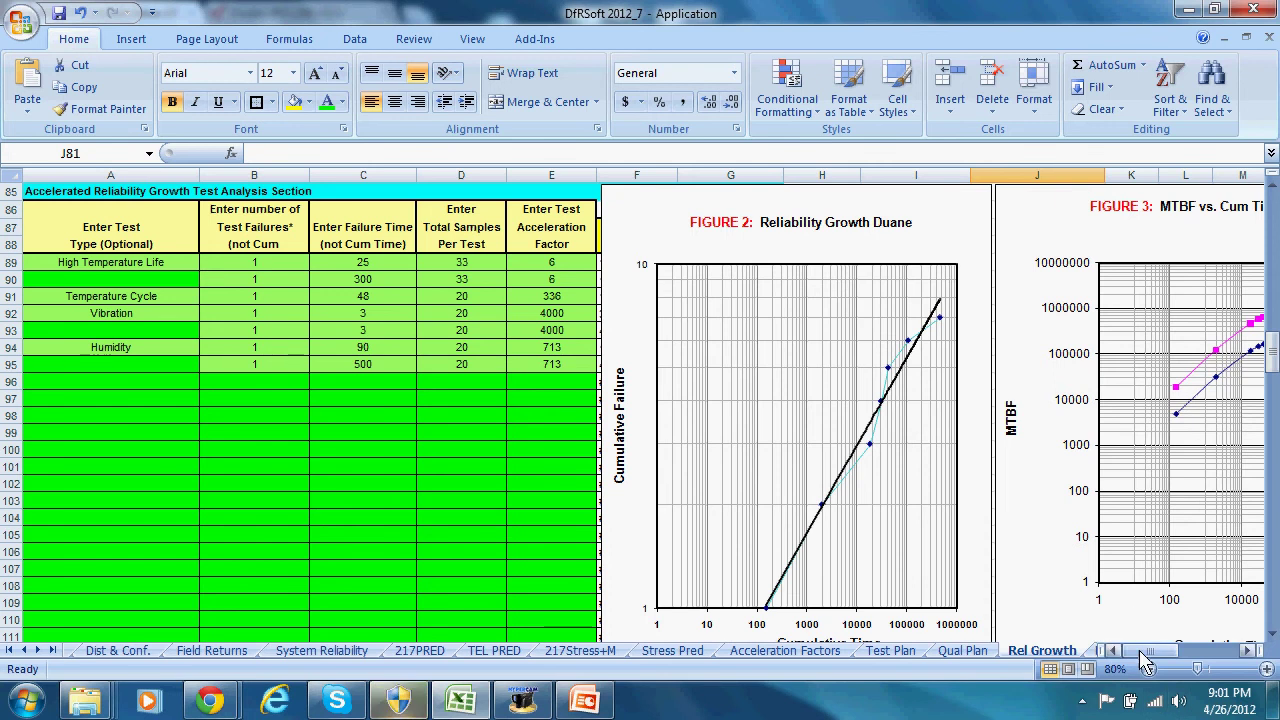
pyautogui.moveTo(1148, 651)
pyautogui.mouseDown()
pyautogui.moveTo(1172, 655)
pyautogui.moveTo(1142, 668)
pyautogui.mouseUp()
# Highlight the Cr/AMSAA and Duane result rows C132:J133, then clear the highlight
pyautogui.scroll(-3, 960, 572)
pyautogui.scroll(-7, 960, 572)
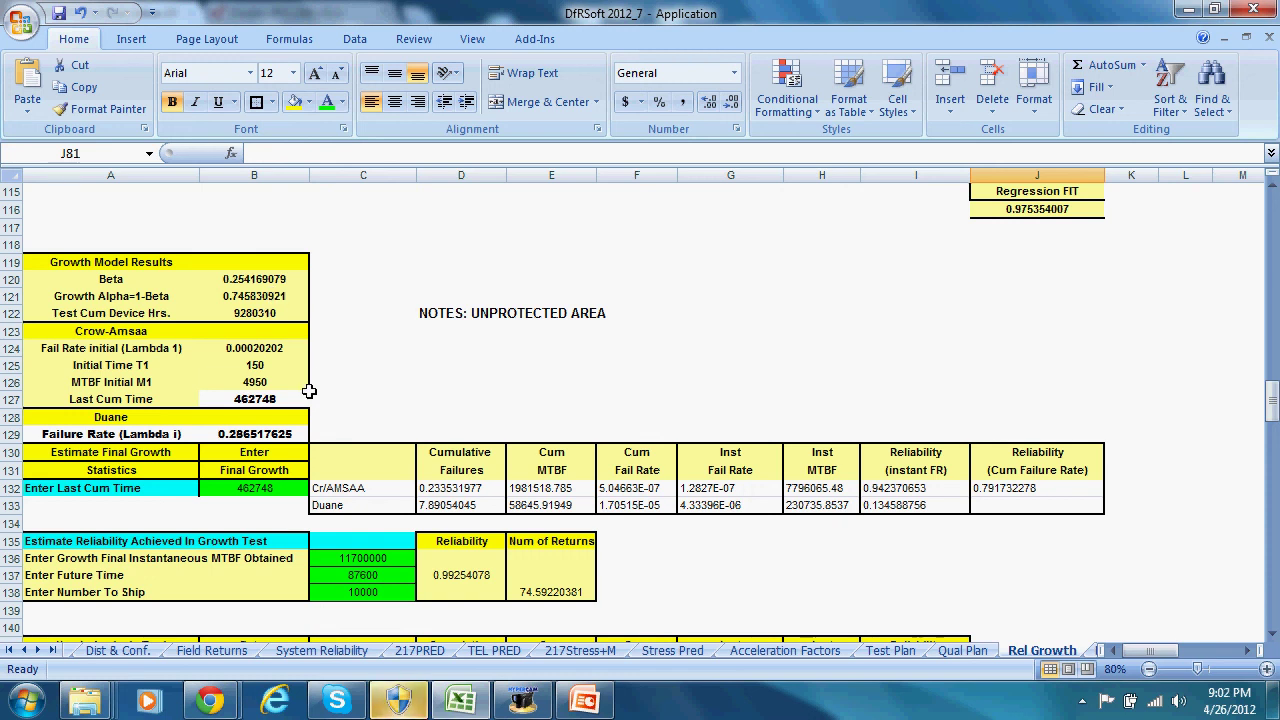
pyautogui.moveTo(358, 487); pyautogui.dragTo(1054, 502)
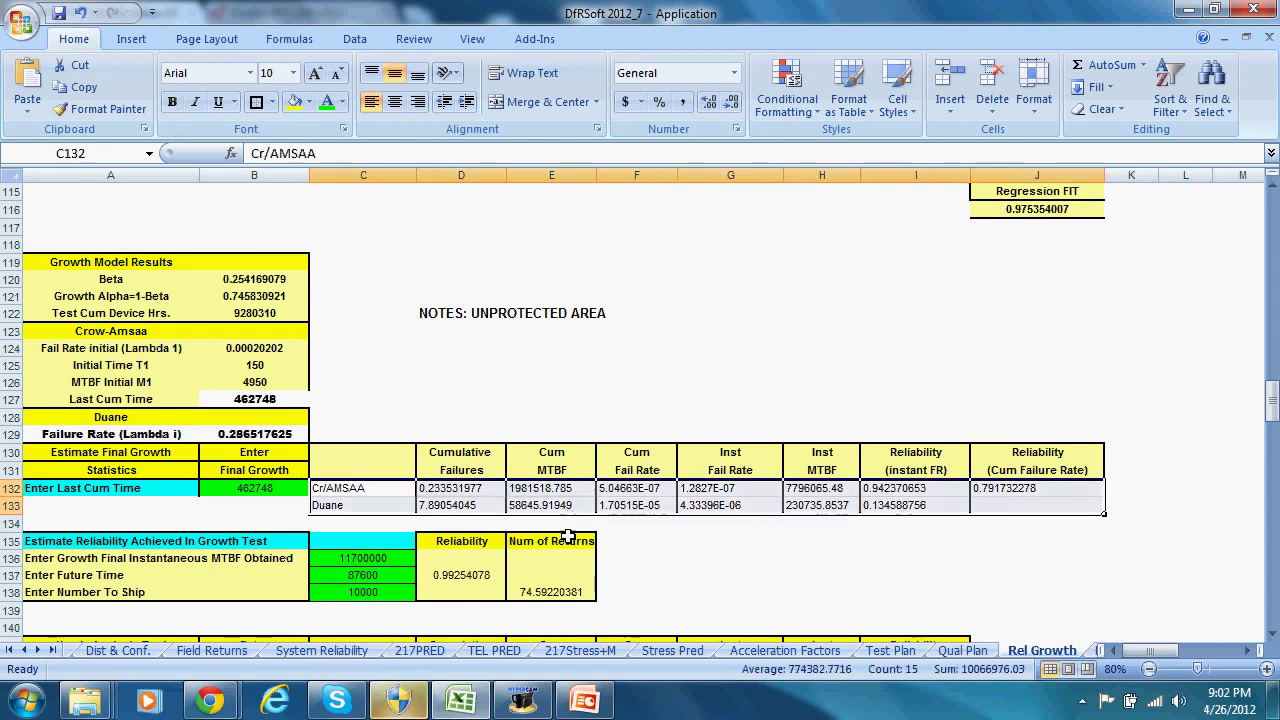
pyautogui.click(704, 578)
# Scroll further down and select the Duane and Crow AMSAA formula picture
pyautogui.scroll(-5, 704, 578)
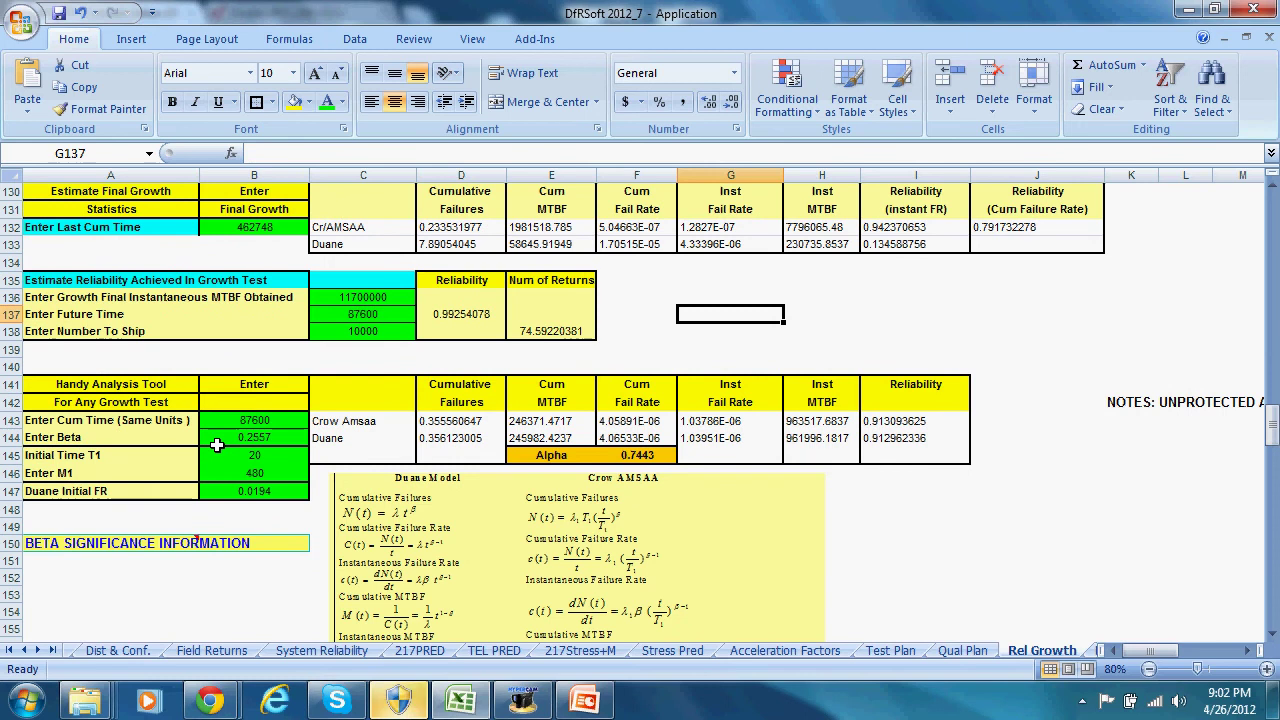
pyautogui.scroll(-3, 217, 445)
pyautogui.click(390, 590)
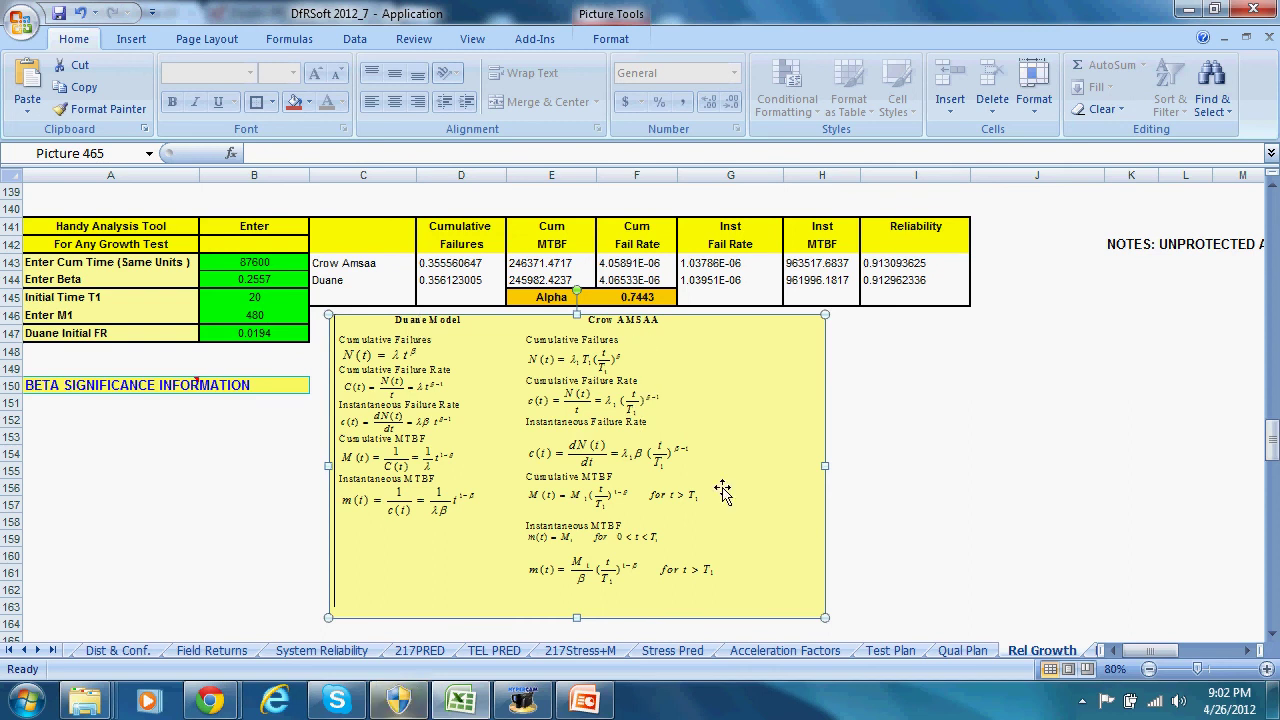
# Scroll to the Section 3 chi-square analysis at row 172 and deselect the formula picture
pyautogui.scroll(-3, 723, 490)
pyautogui.scroll(-8, 723, 490)
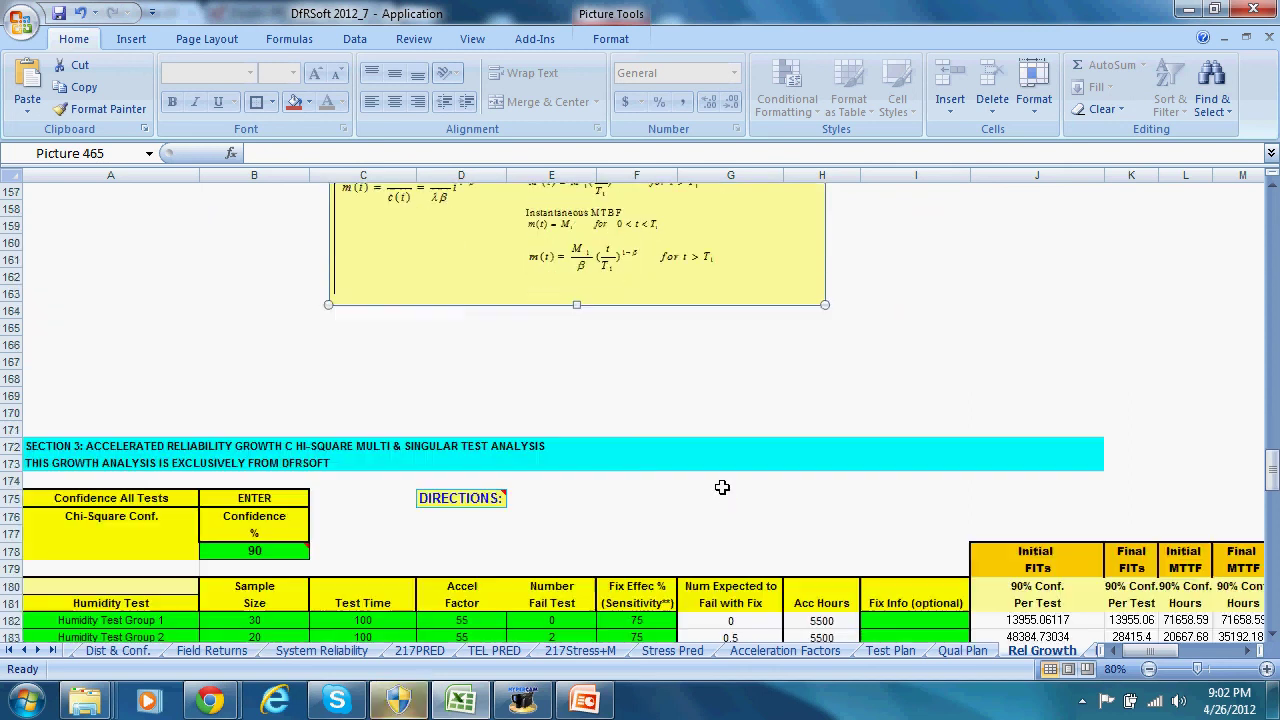
pyautogui.scroll(2, 723, 487)
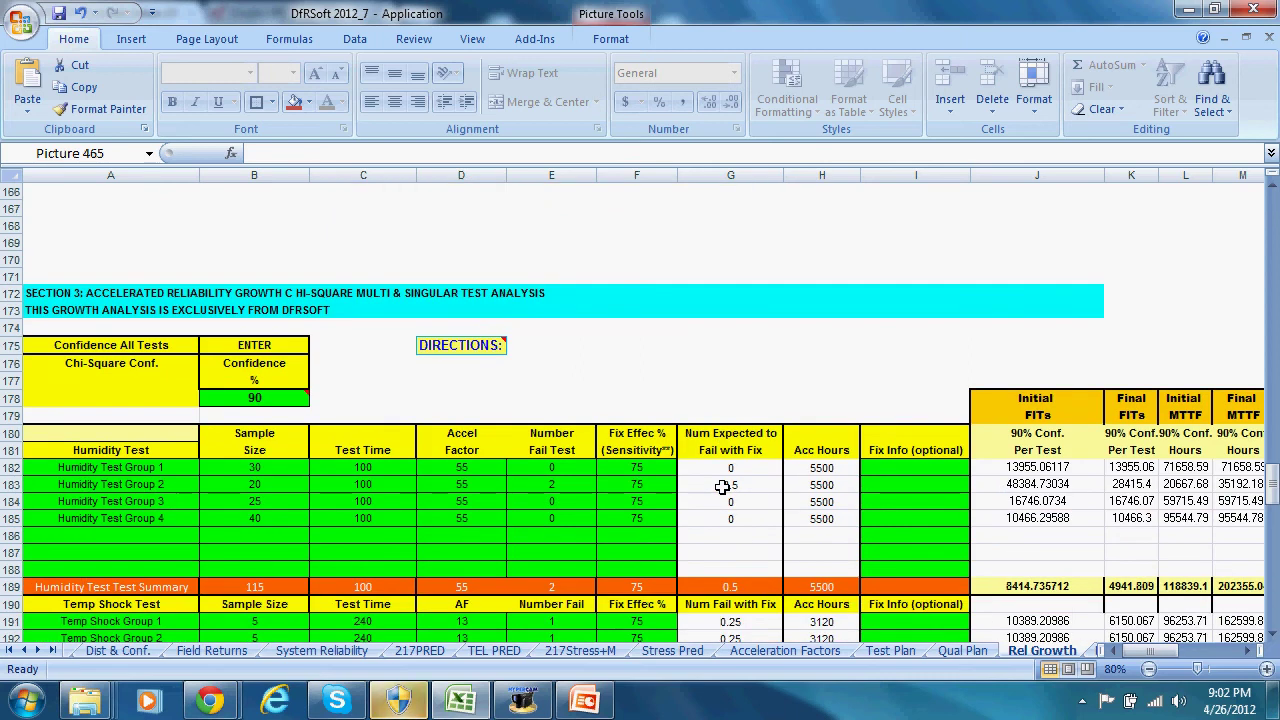
pyautogui.scroll(-1, 722, 487)
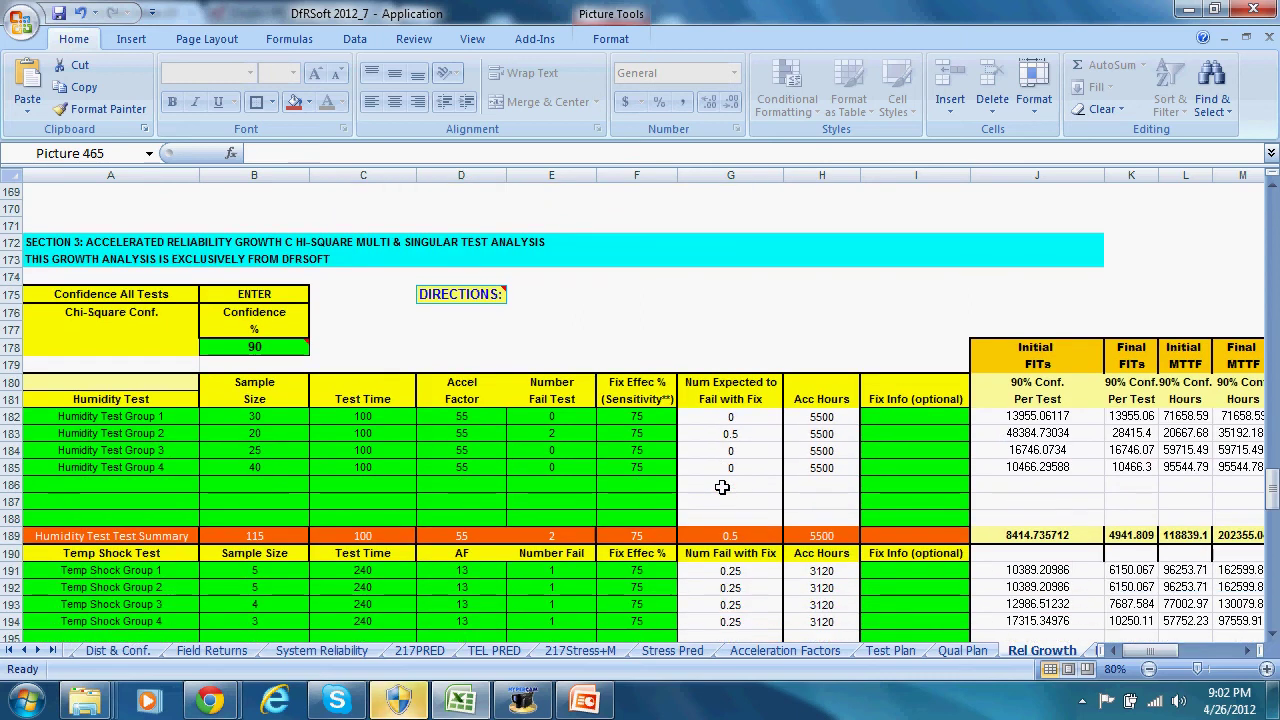
pyautogui.scroll(-1, 722, 487)
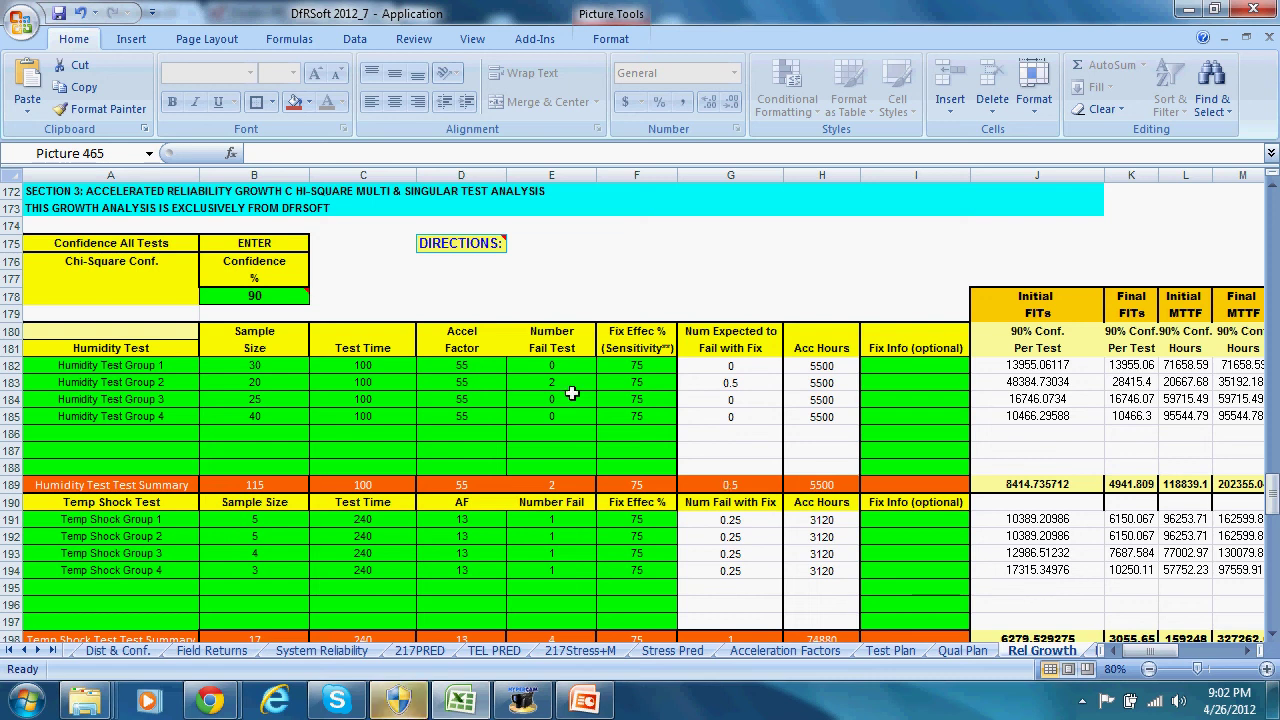
pyautogui.press('Escape')
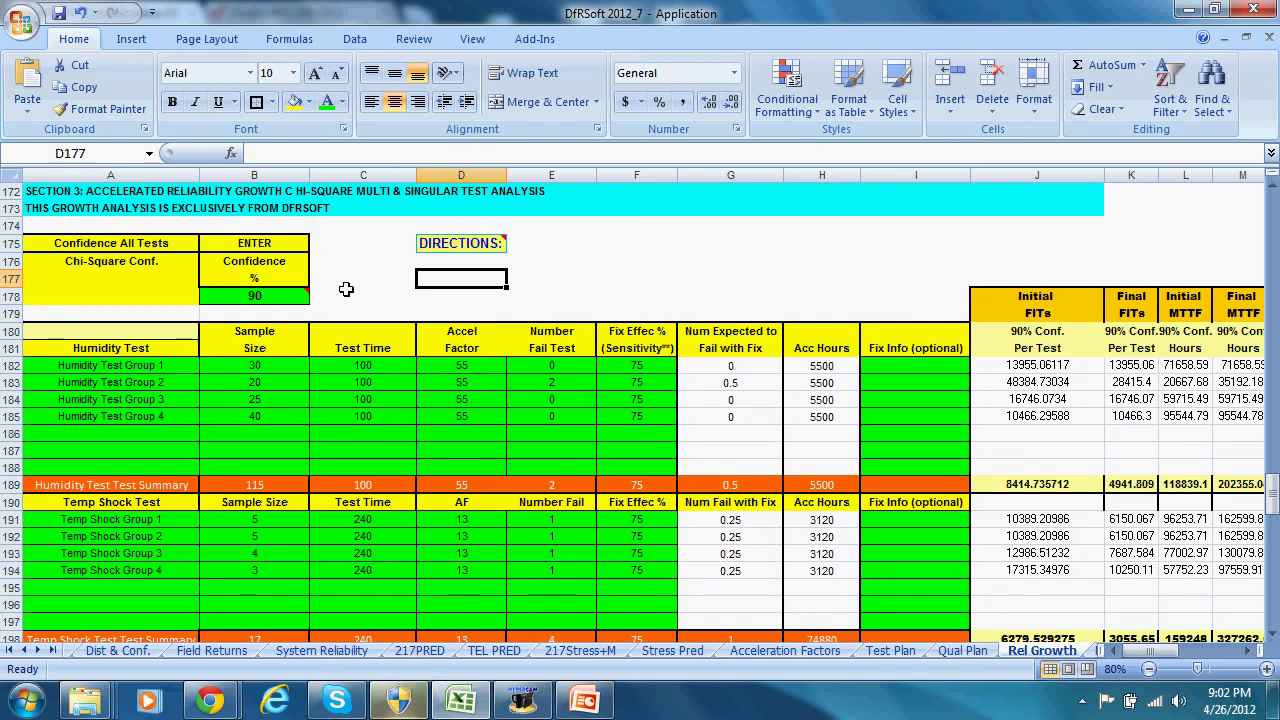
pyautogui.click(232, 297)
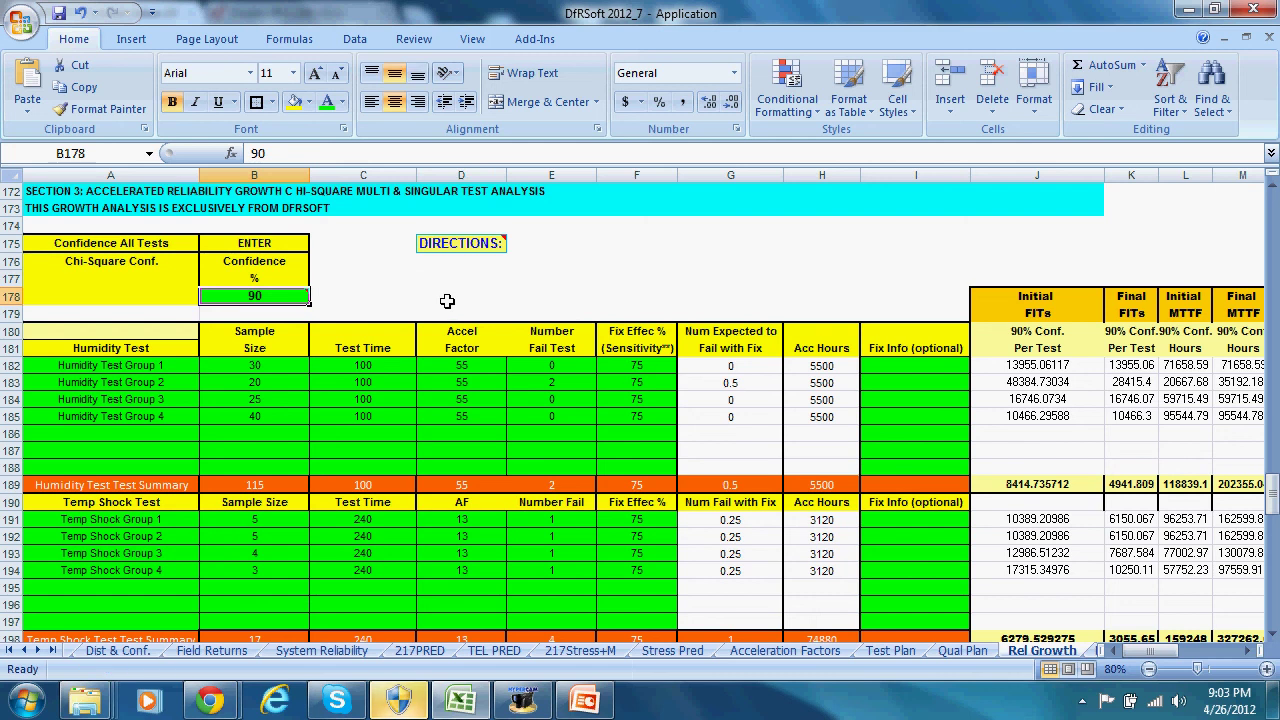
pyautogui.scroll(-1, 447, 301)
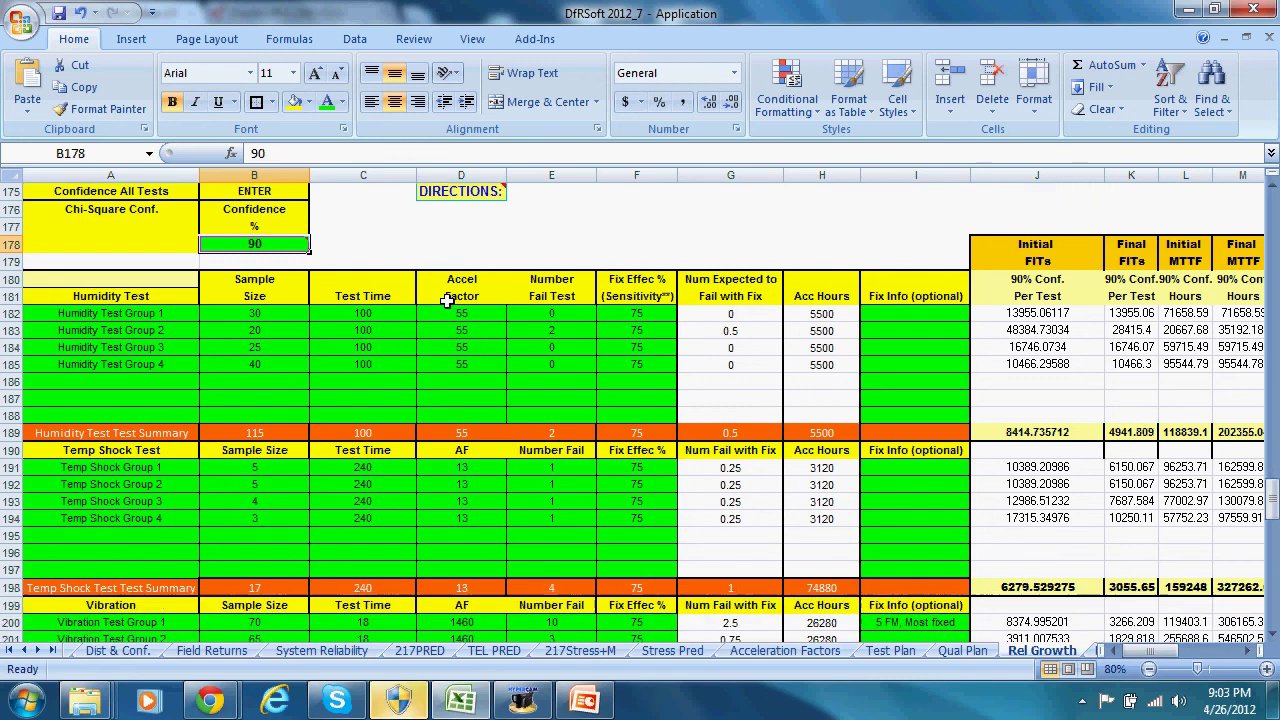
pyautogui.scroll(-1, 290, 300)
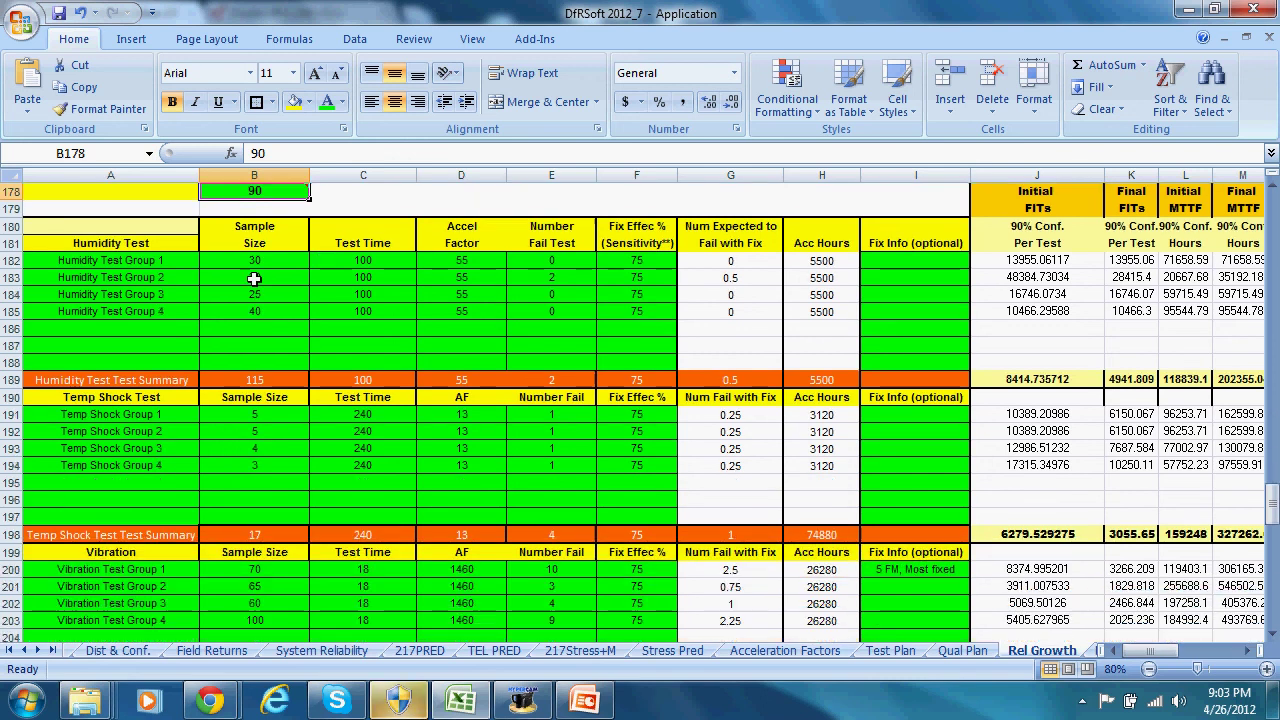
pyautogui.click(130, 243)
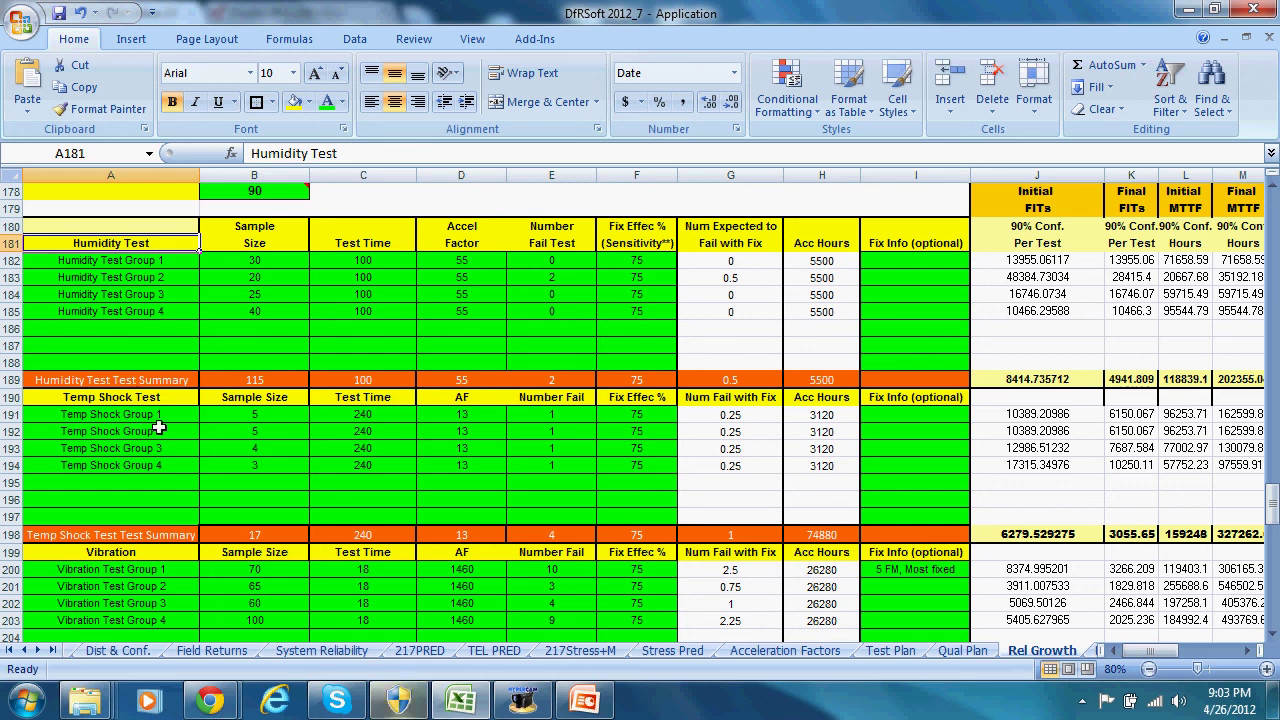
pyautogui.click(120, 552)
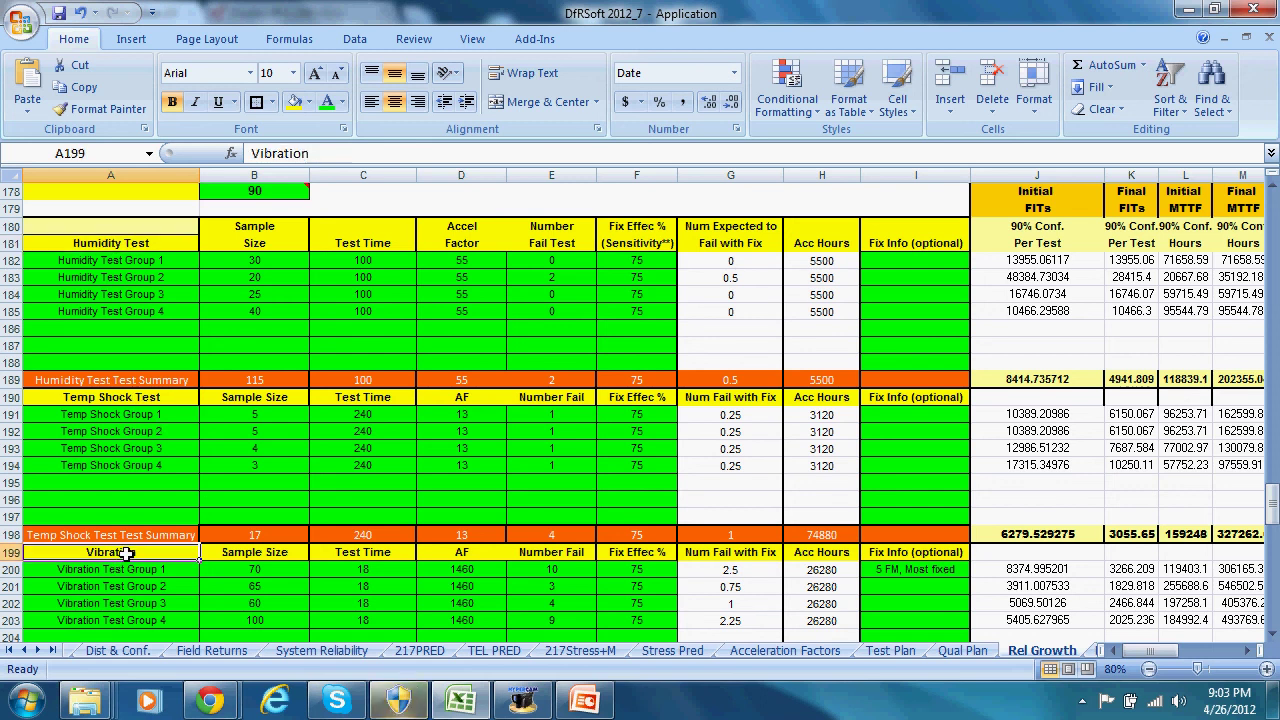
pyautogui.click(148, 260)
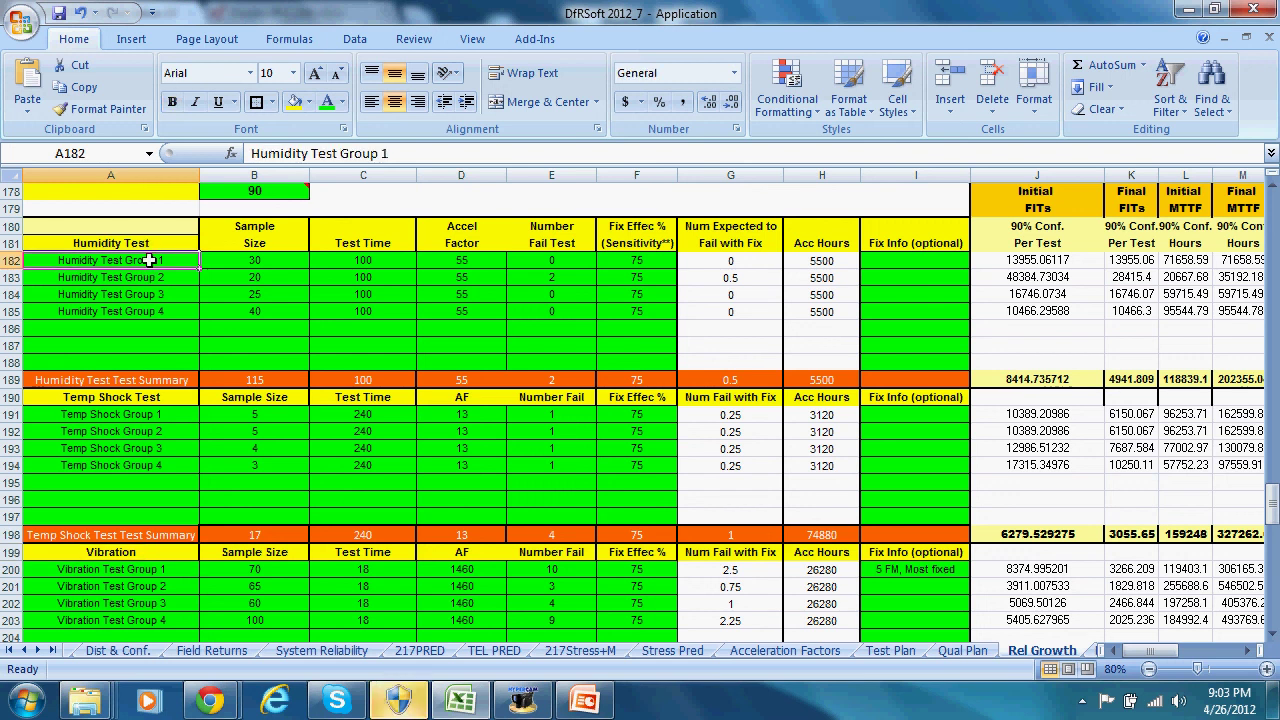
pyautogui.moveTo(148, 260); pyautogui.dragTo(157, 309)
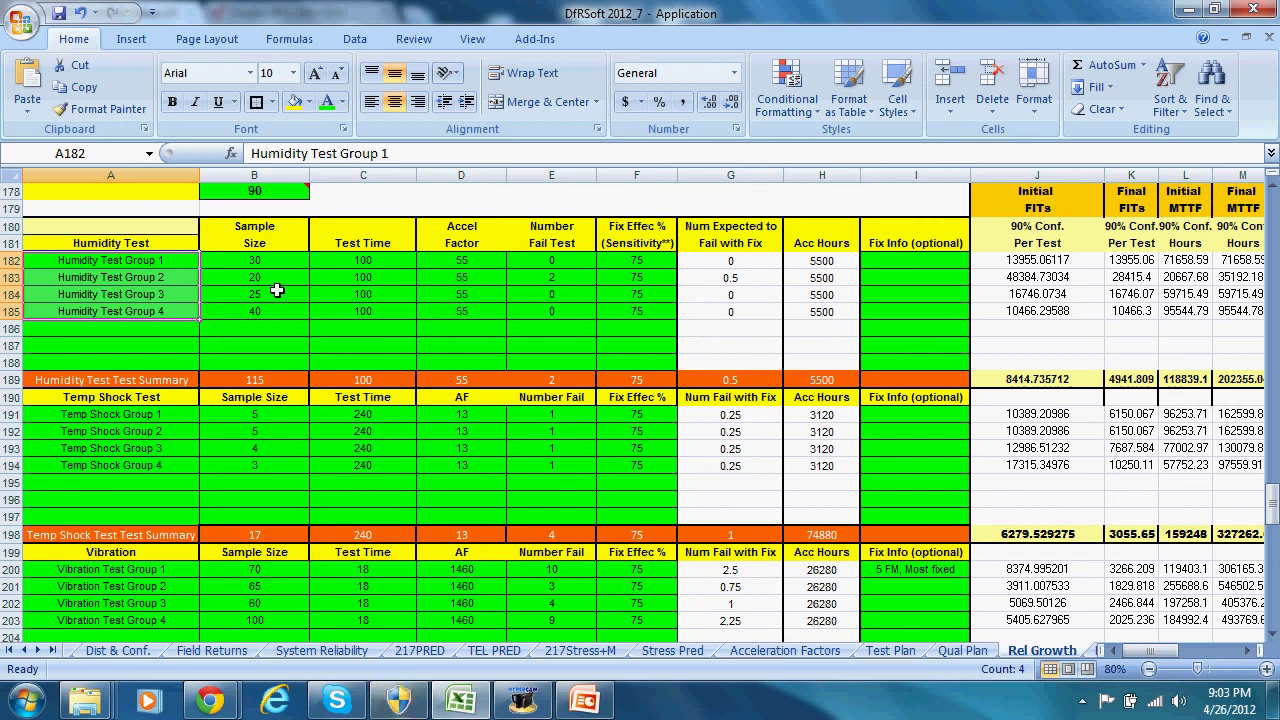
pyautogui.moveTo(363, 258); pyautogui.dragTo(366, 309)
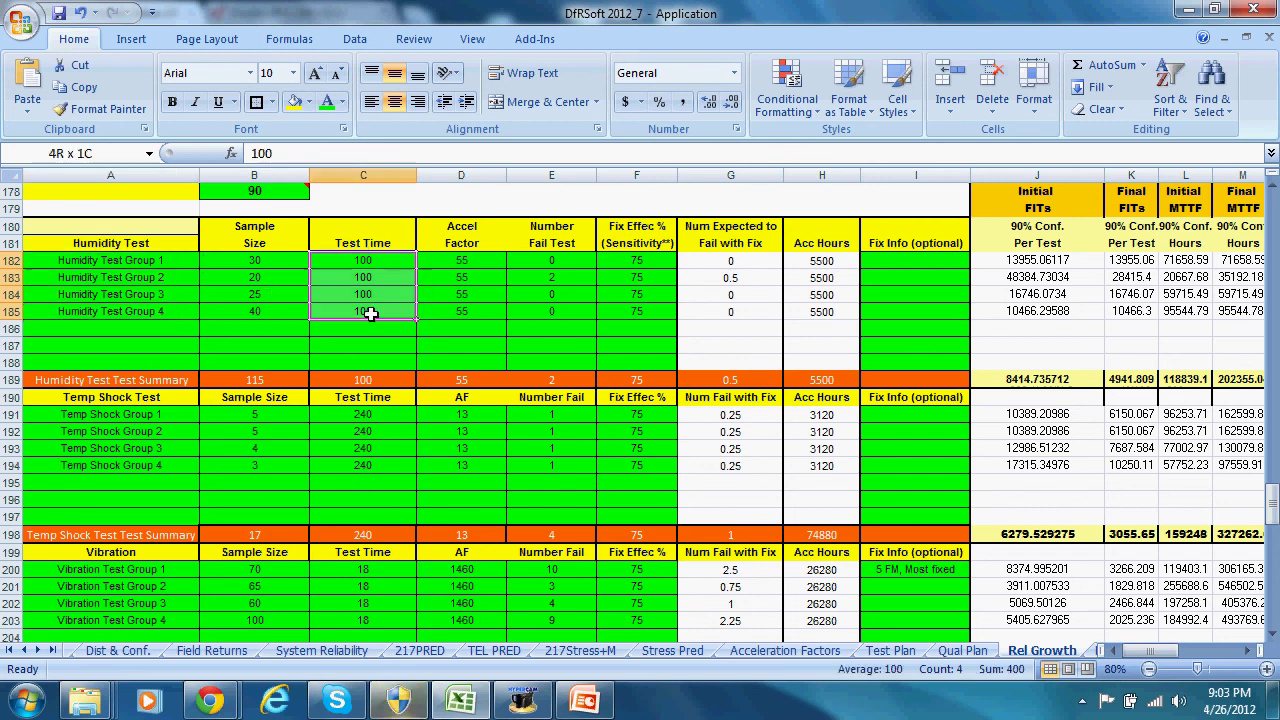
pyautogui.moveTo(463, 262); pyautogui.dragTo(468, 326)
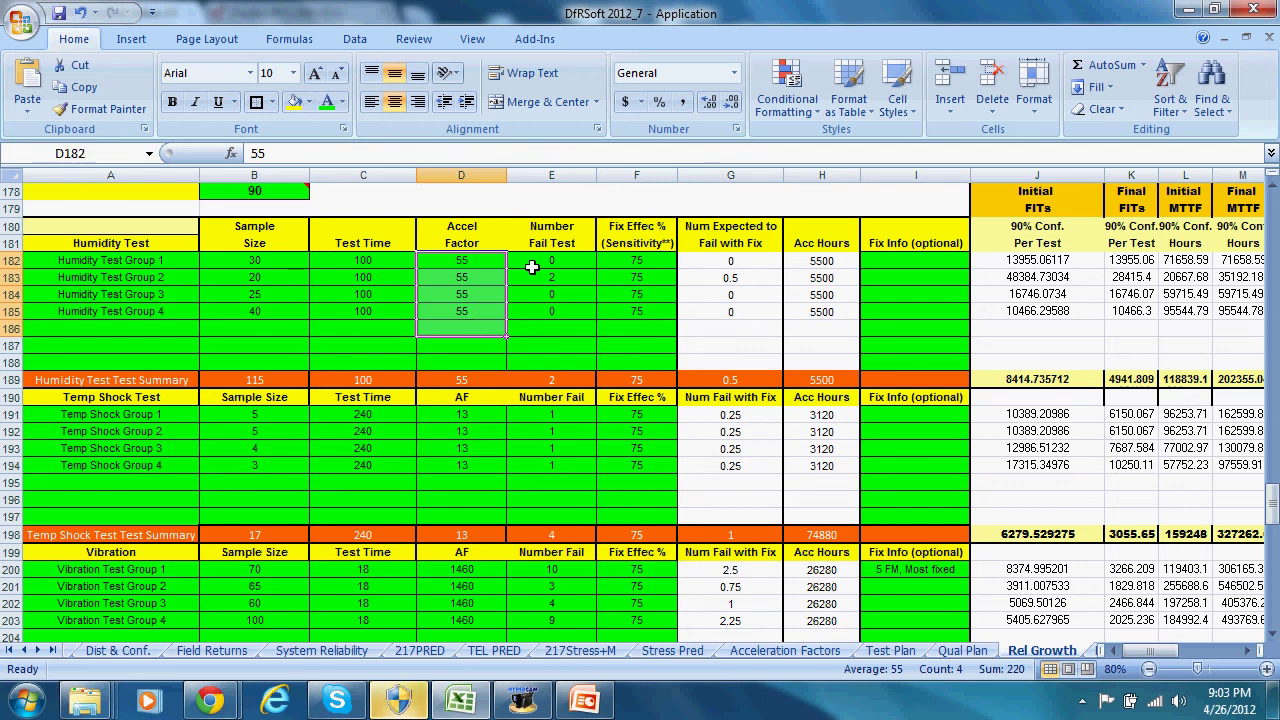
pyautogui.moveTo(534, 262); pyautogui.dragTo(537, 310)
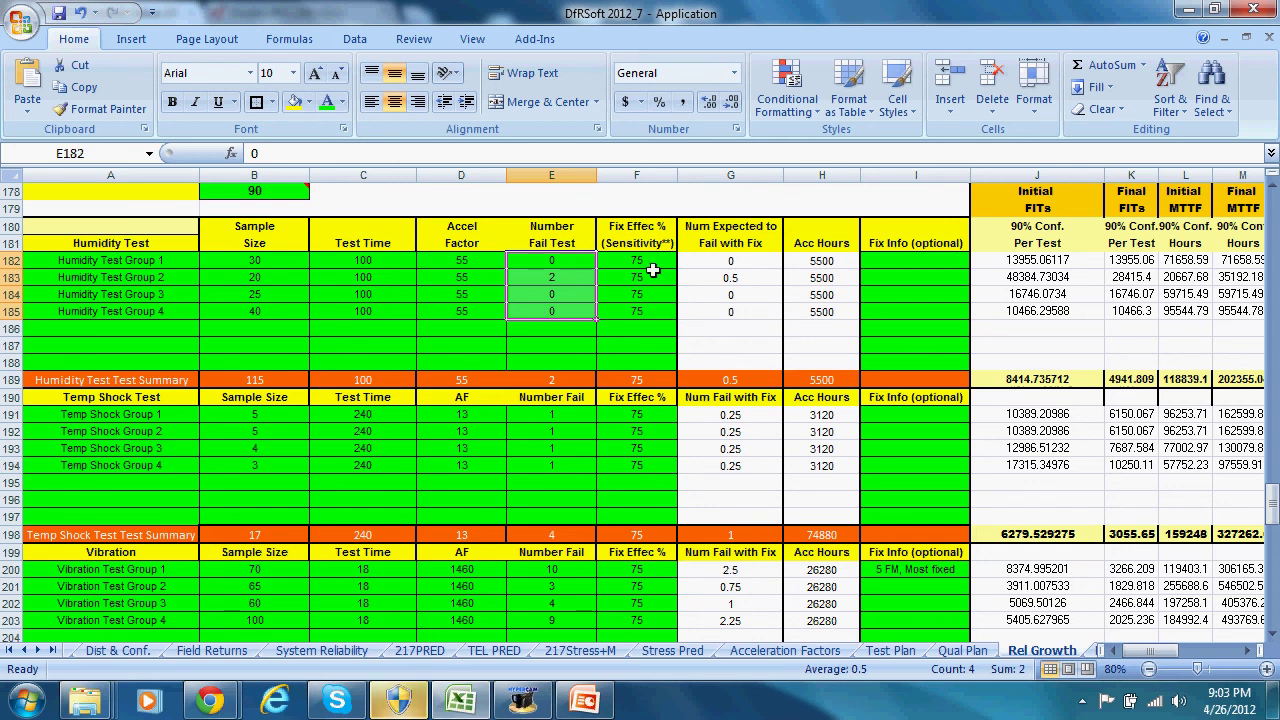
pyautogui.moveTo(650, 262); pyautogui.dragTo(649, 308)
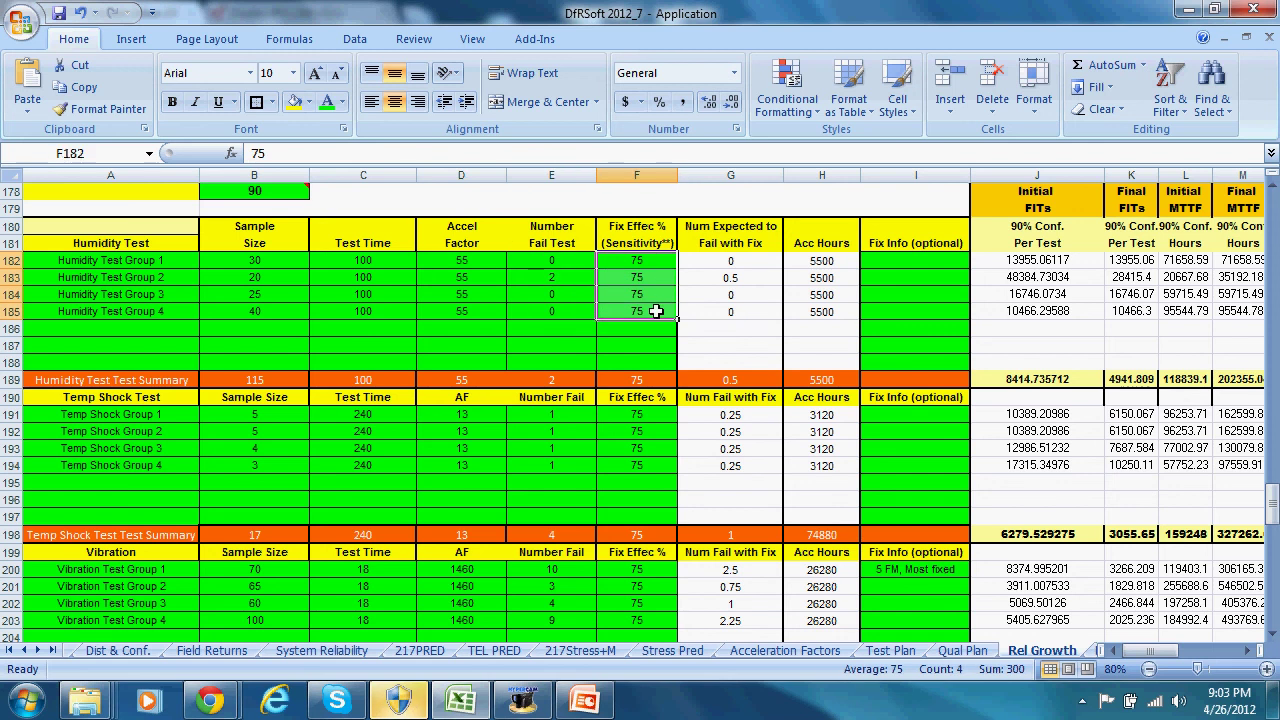
pyautogui.scroll(2, 652, 310)
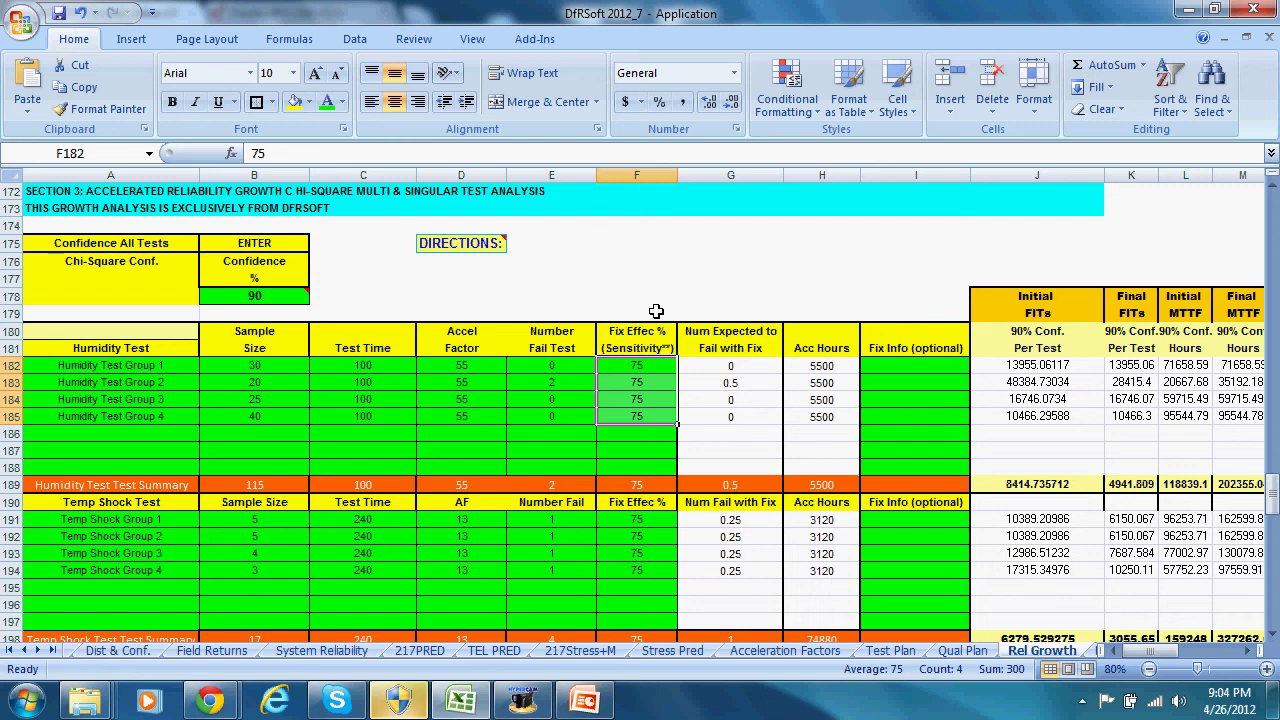
pyautogui.click(650, 298)
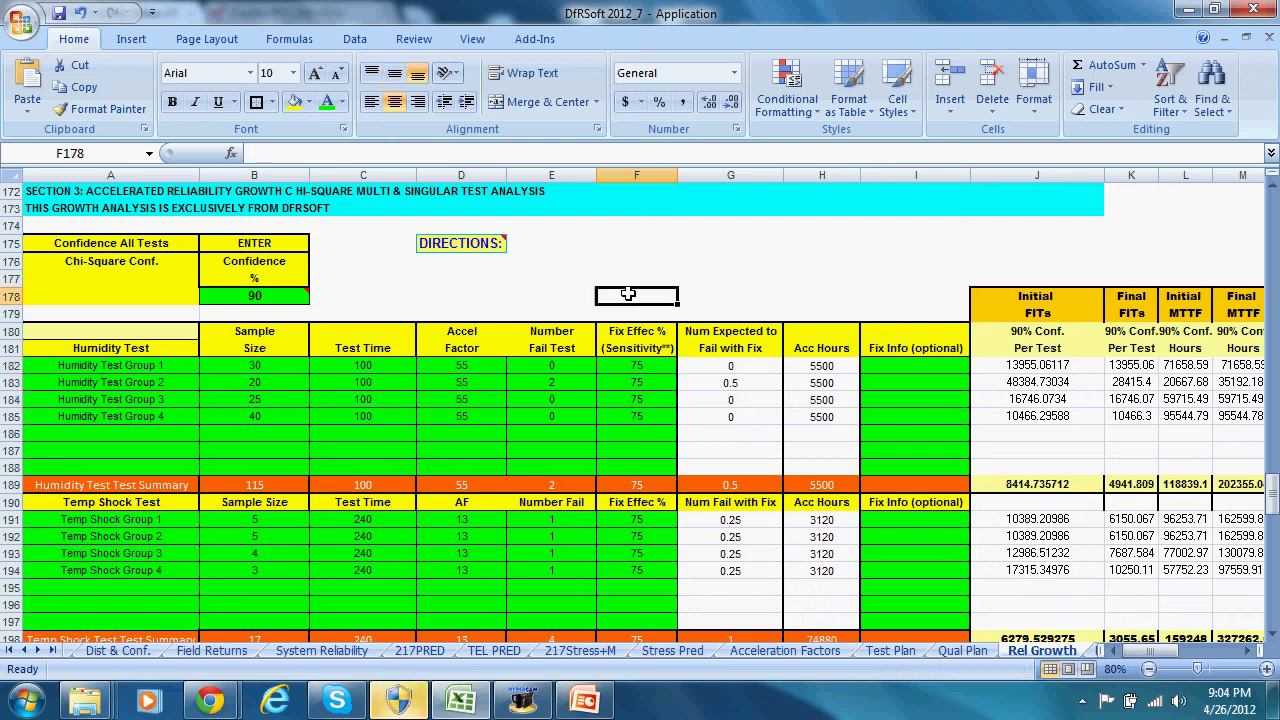